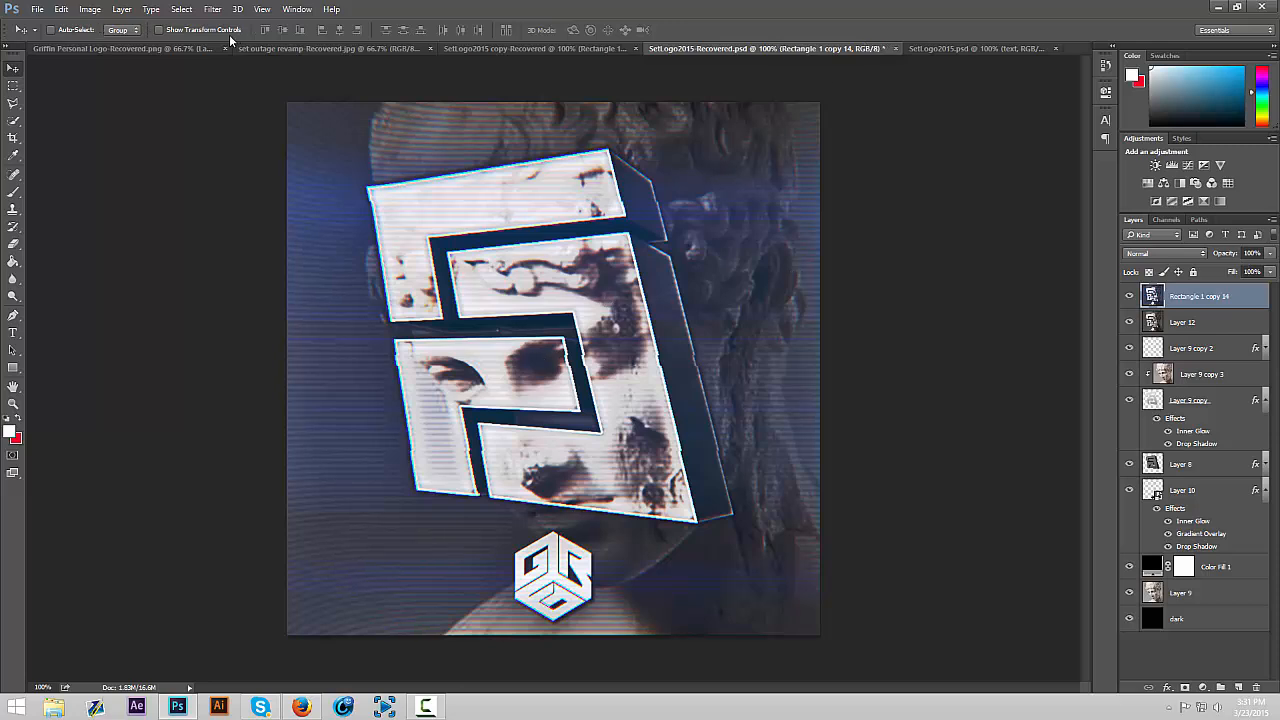
# Look up the Magic Bullet filter and compare the example design with the Rectangle 1 copy 14 layer hidden and shown
pyautogui.click(213, 9)
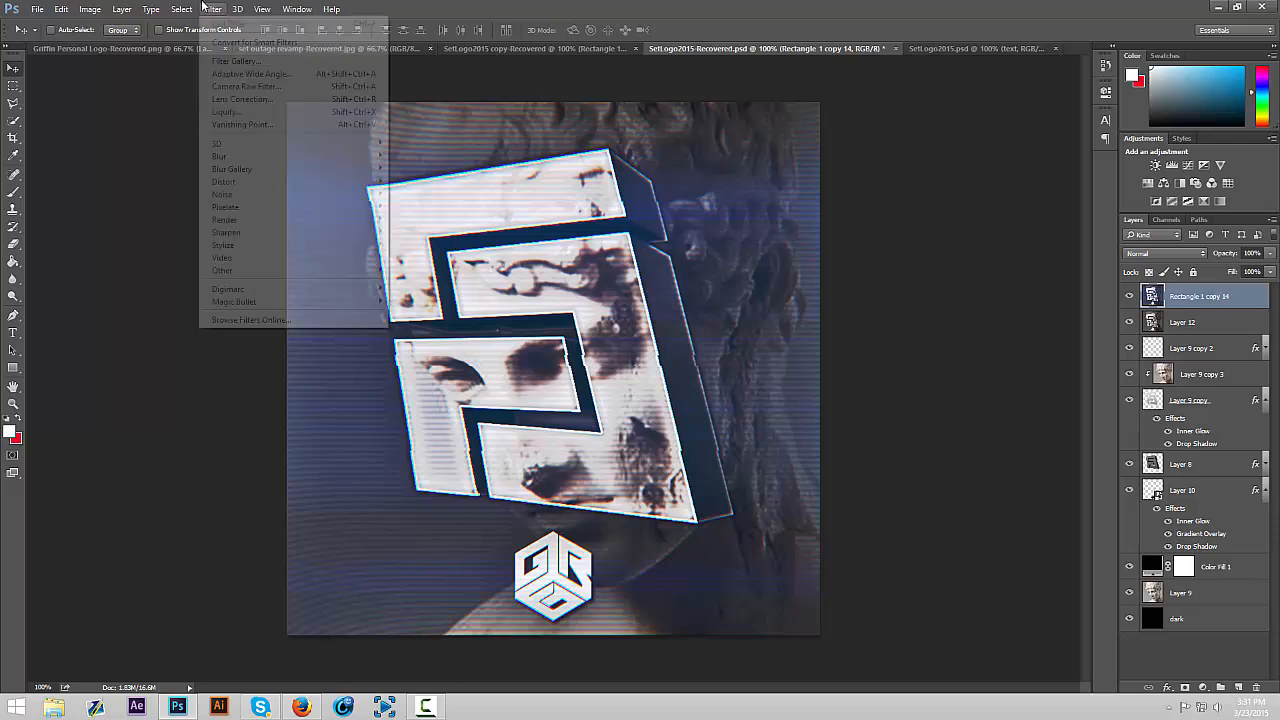
pyautogui.moveTo(380, 301)
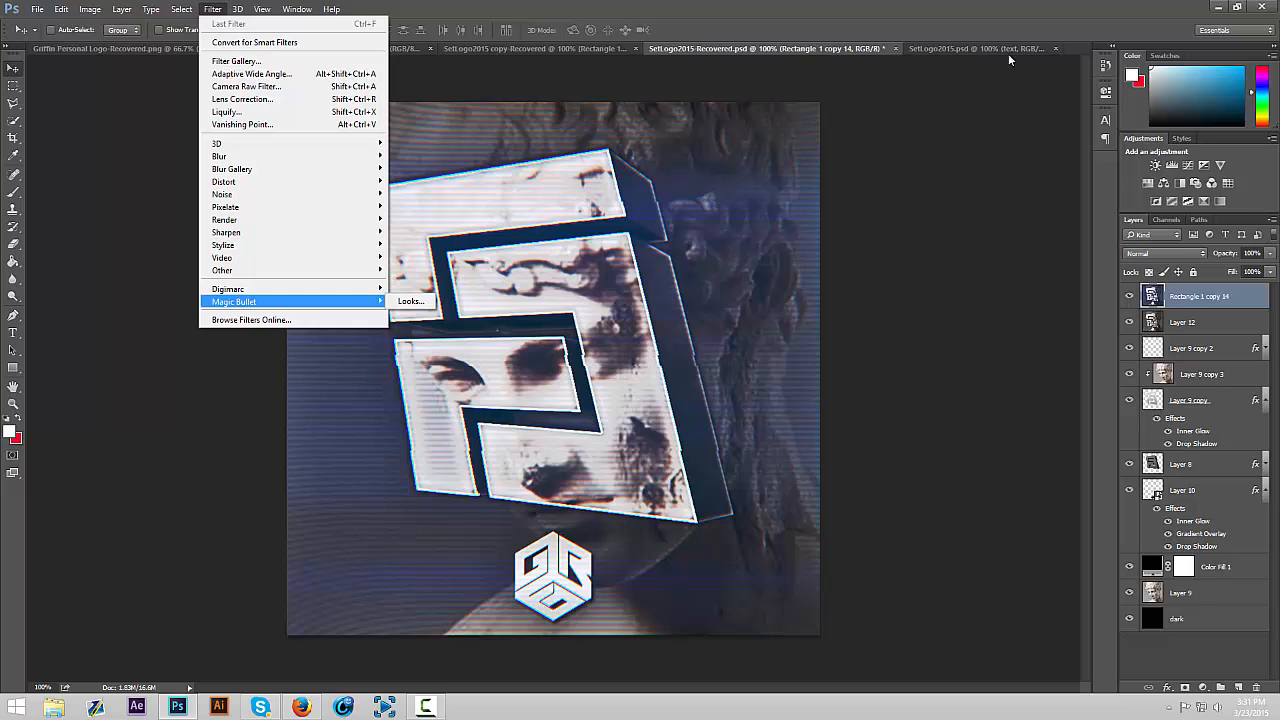
pyautogui.click(970, 103)
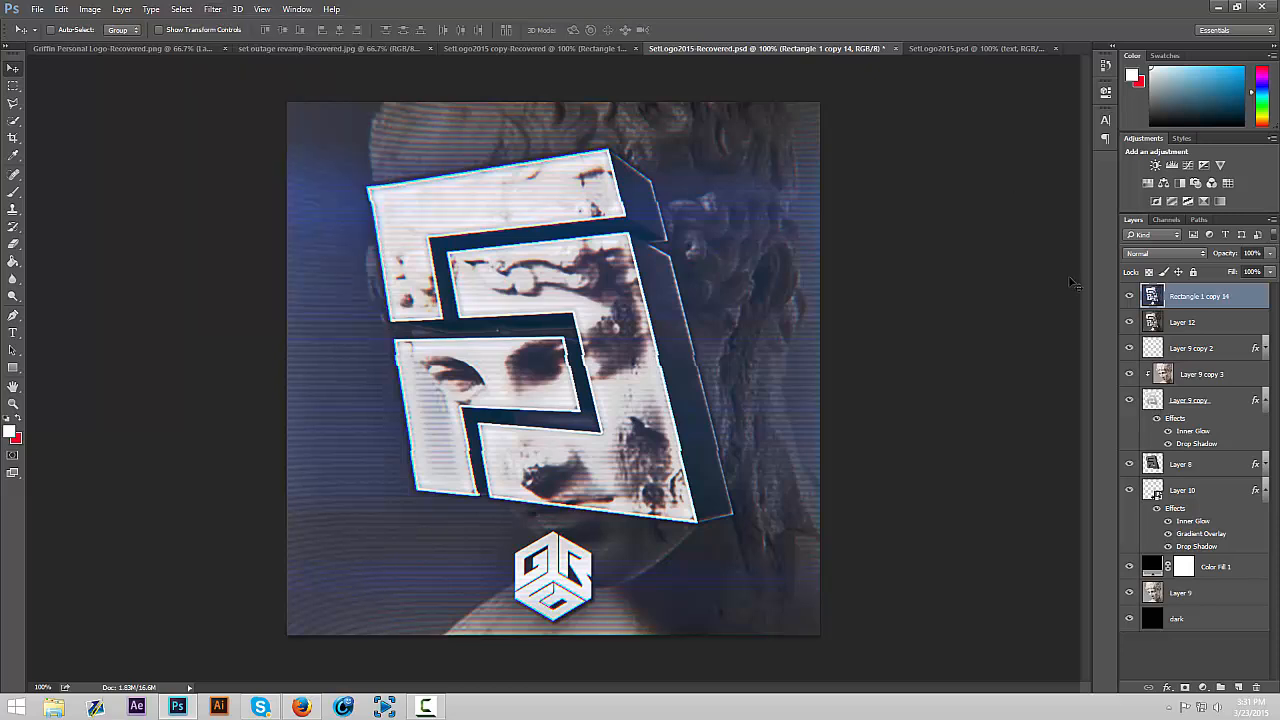
pyautogui.click(1130, 296)
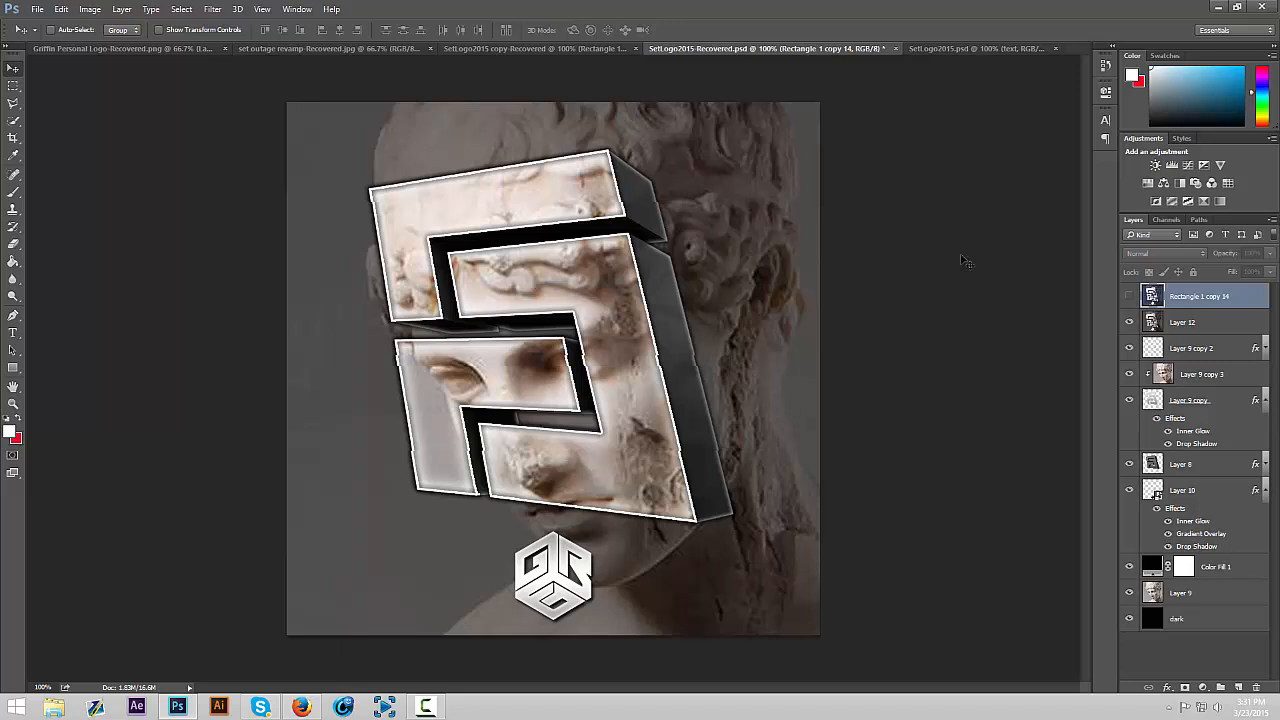
pyautogui.click(1130, 296)
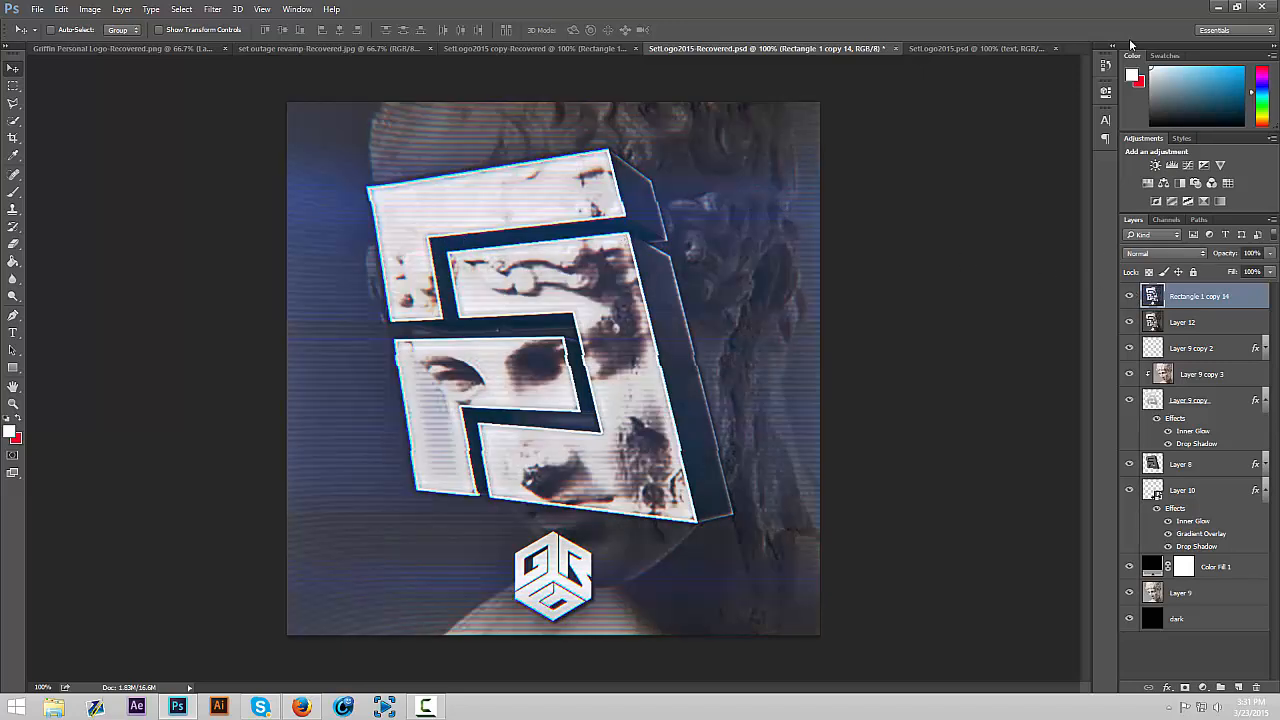
# Examine Layer 9 copy, Layer 8 and Layer 9 copy 2 in the SetLogo2015.psd template, and return to the SetLogo2015-Recovered.psd example
pyautogui.click(941, 48)
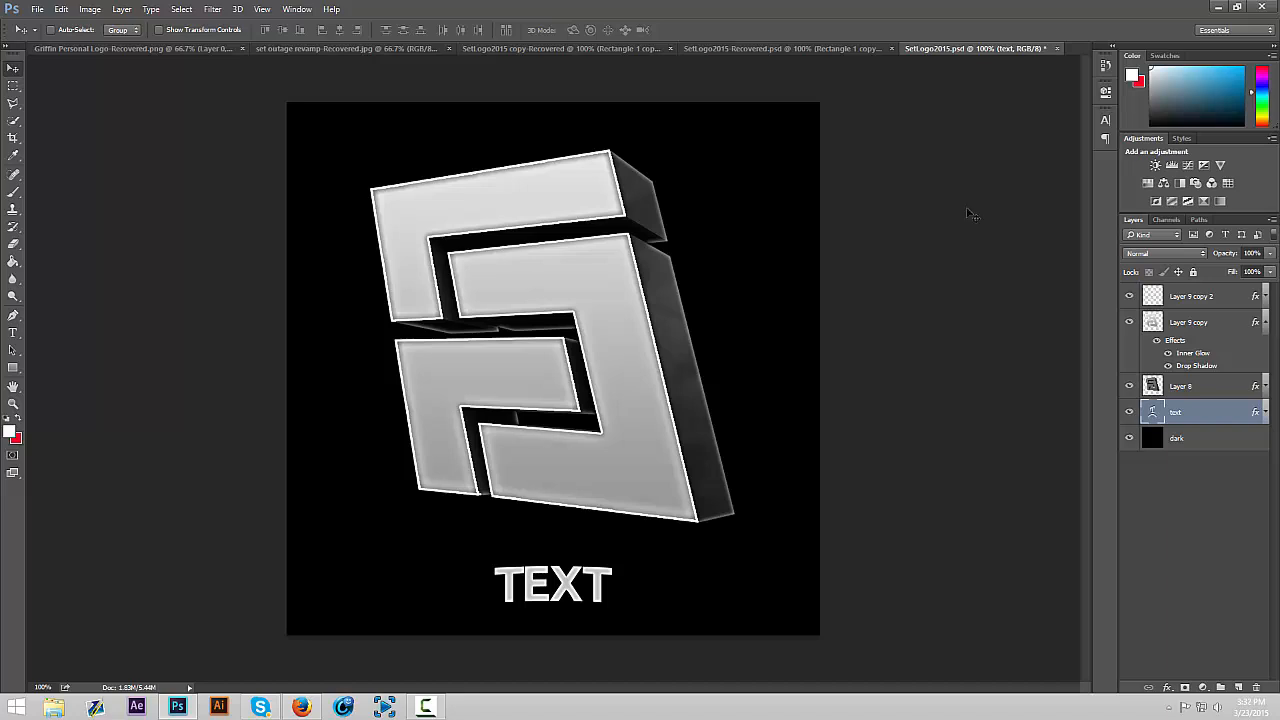
pyautogui.click(1202, 318)
pyautogui.click(1198, 380)
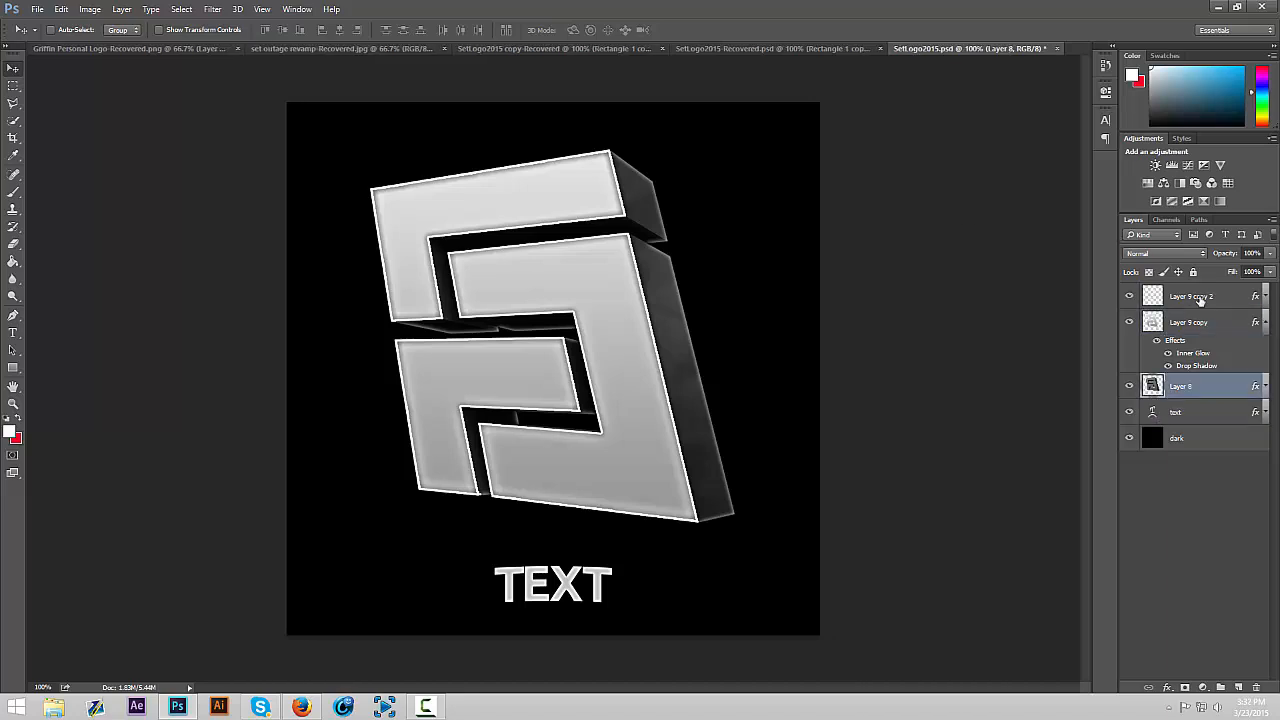
pyautogui.click(1201, 300)
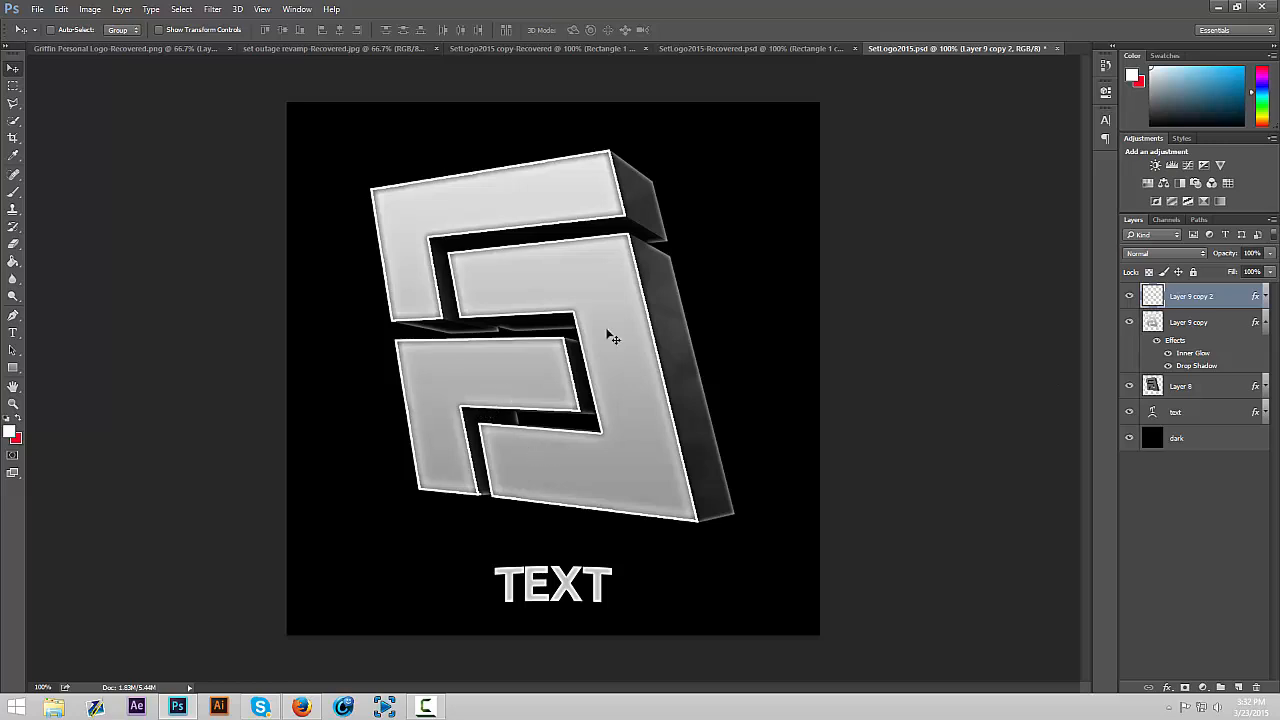
pyautogui.click(770, 48)
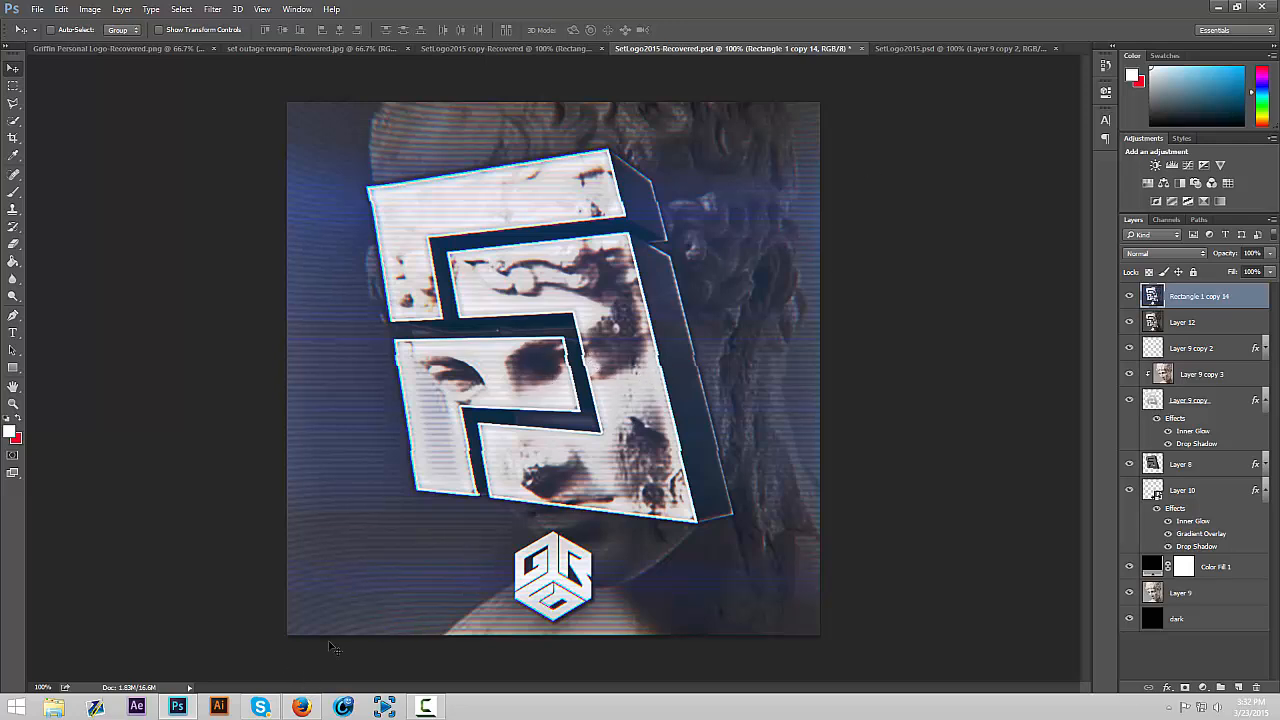
# Switch to Firefox and look over the OCEAN BG stock 6 preview in the "ocean stock" image results
pyautogui.click(301, 707)
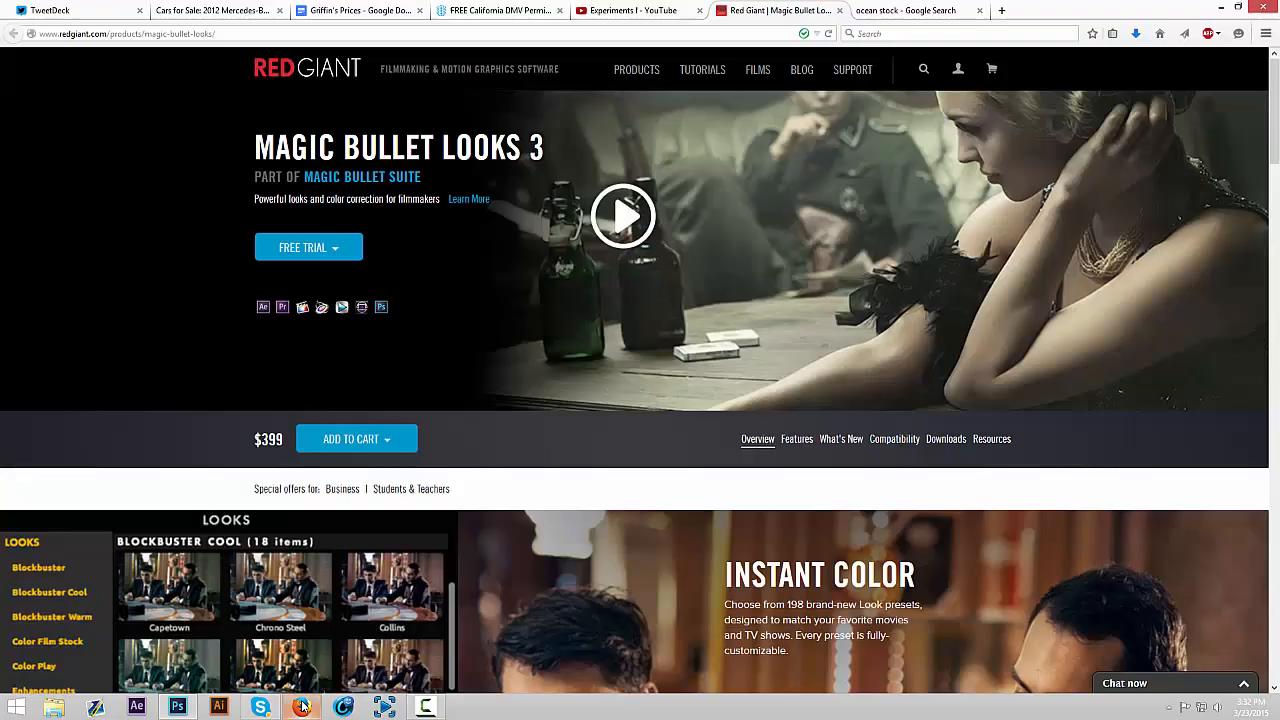
pyautogui.click(872, 12)
pyautogui.scroll(5, 531, 286)
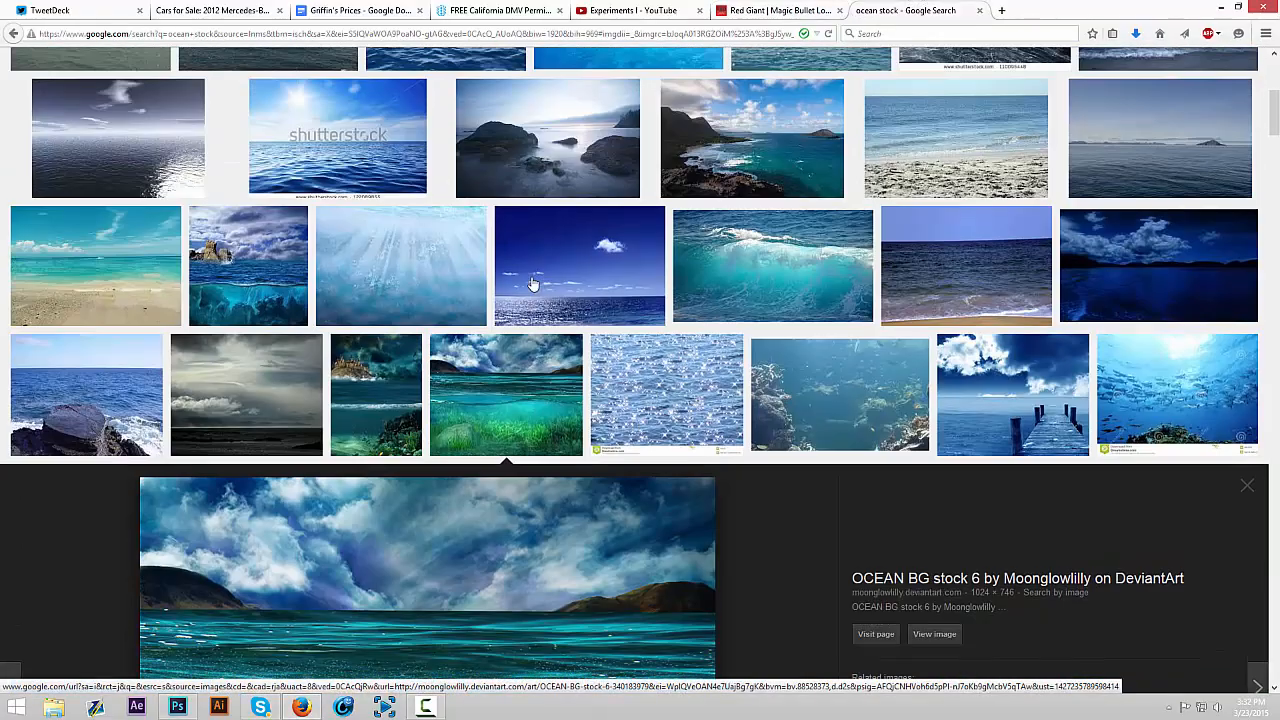
pyautogui.scroll(-2, 533, 285)
pyautogui.scroll(4, 533, 285)
pyautogui.scroll(-6, 533, 285)
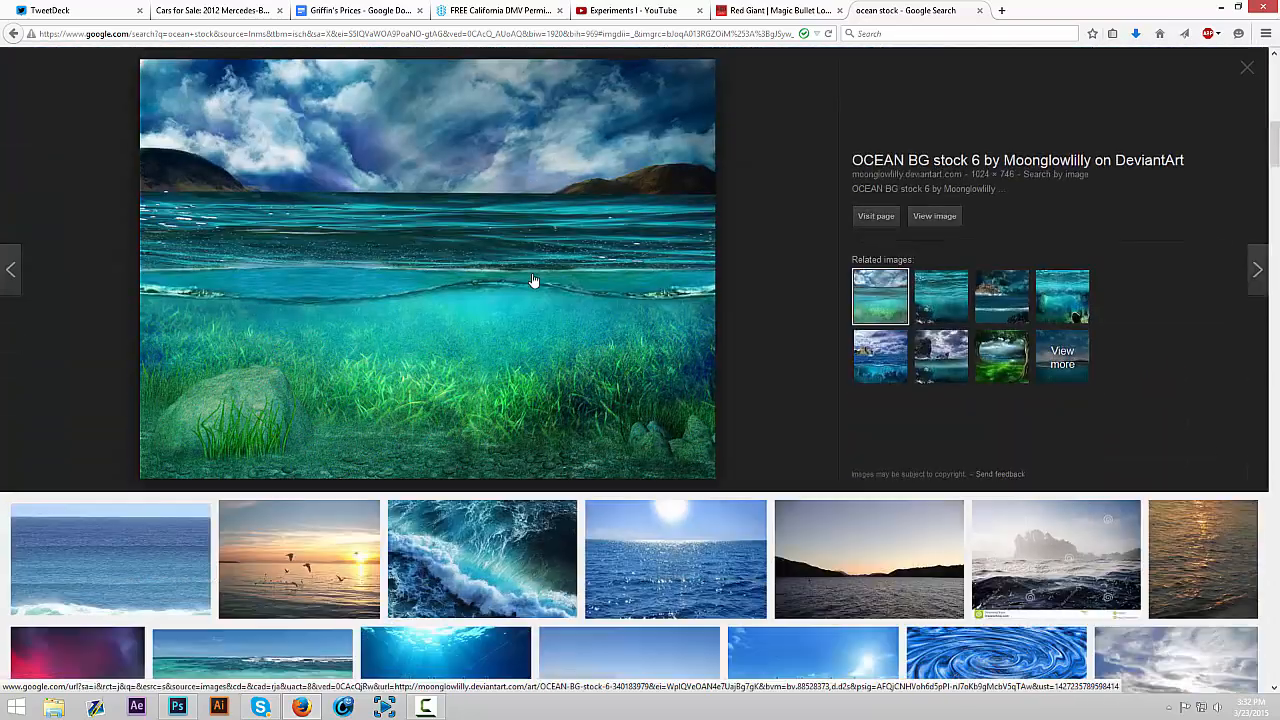
pyautogui.scroll(2, 533, 281)
pyautogui.scroll(-3, 540, 340)
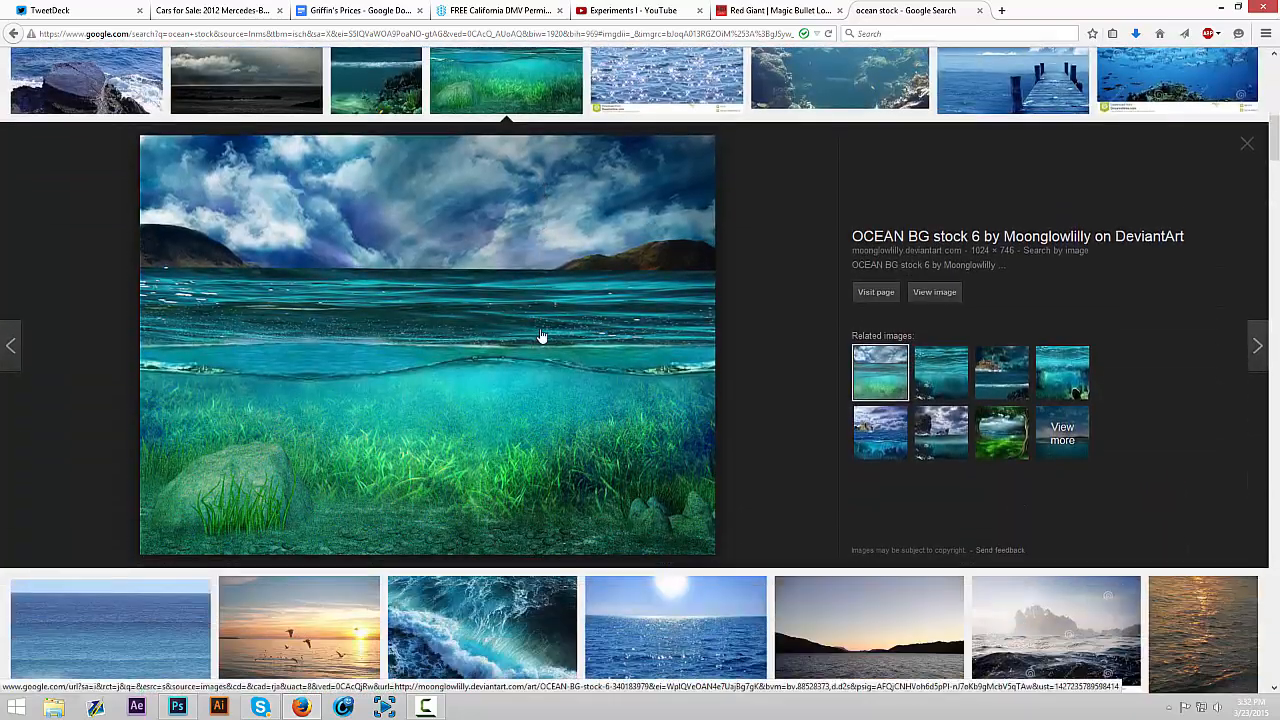
# Save the OCEAN BG stock 6 image to the Downloads folder under its suggested file name, replacing any existing copy
pyautogui.rightClick(408, 263)
pyautogui.click(458, 428)
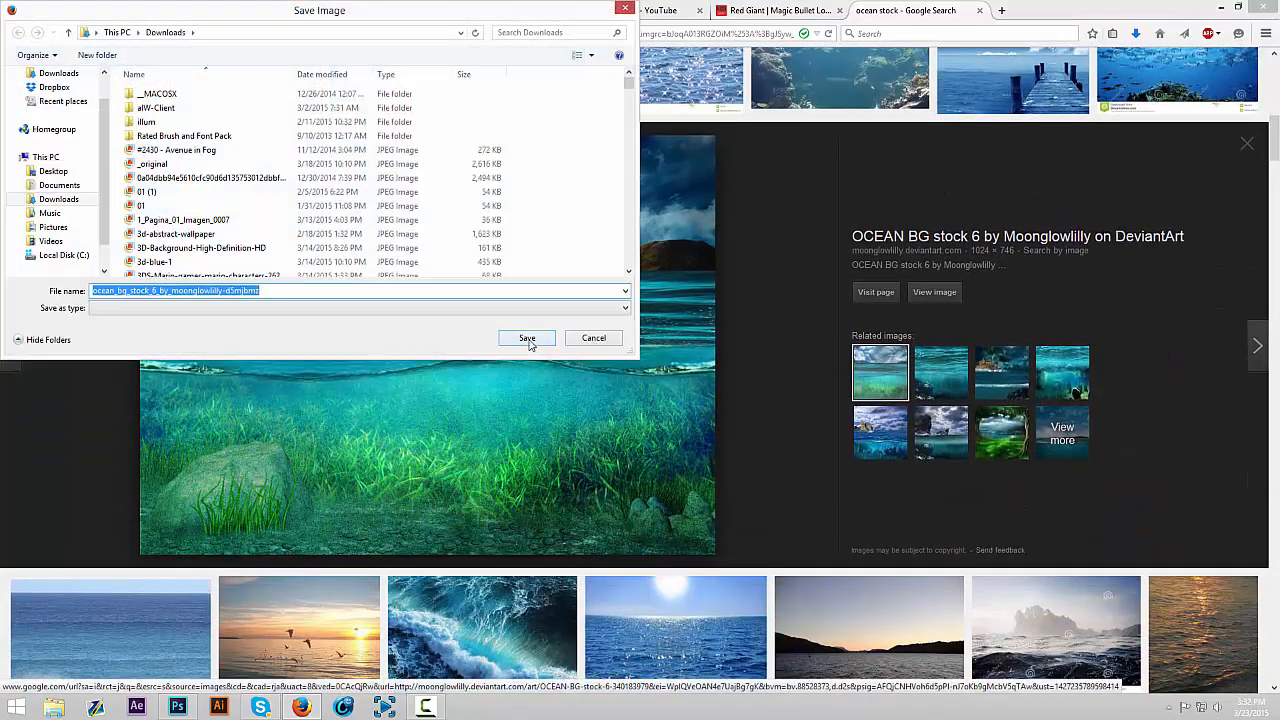
pyautogui.click(527, 338)
pyautogui.click(693, 355)
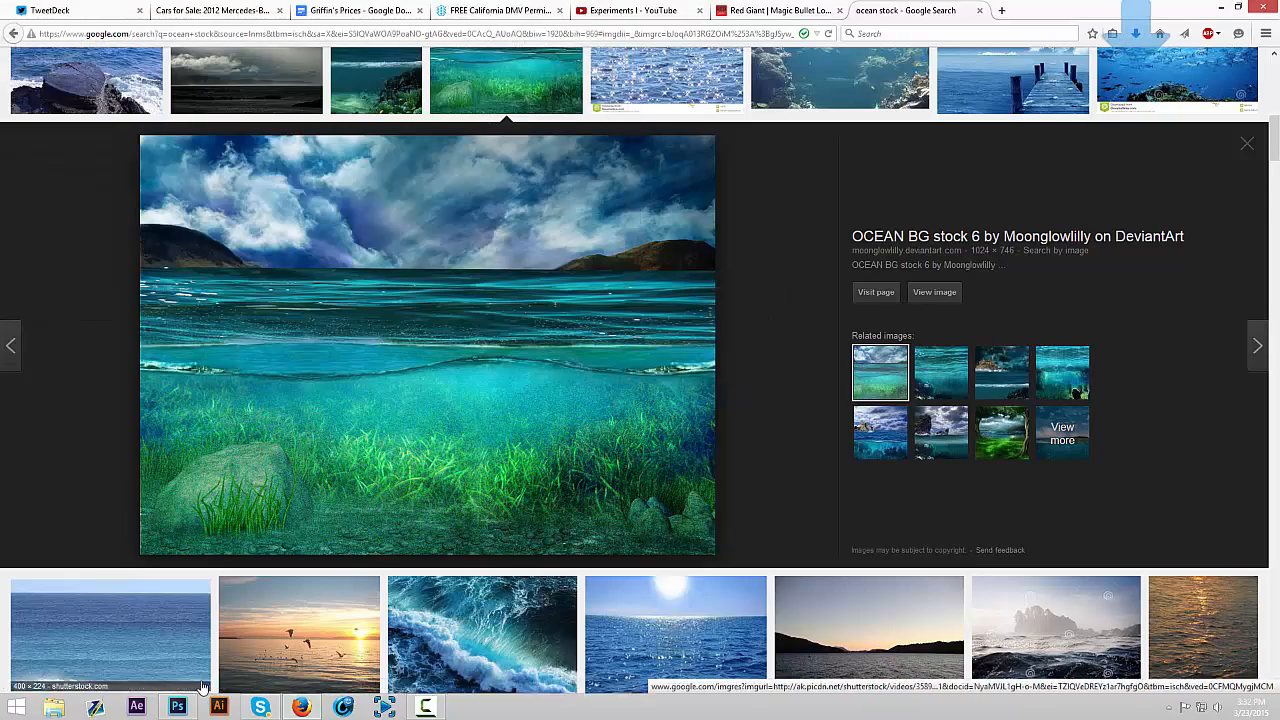
# Switch to Photoshop and open the ocean_bg_stock_6 image from the Downloads folder
pyautogui.click(178, 706)
pyautogui.hotkey('ctrl', 'o')
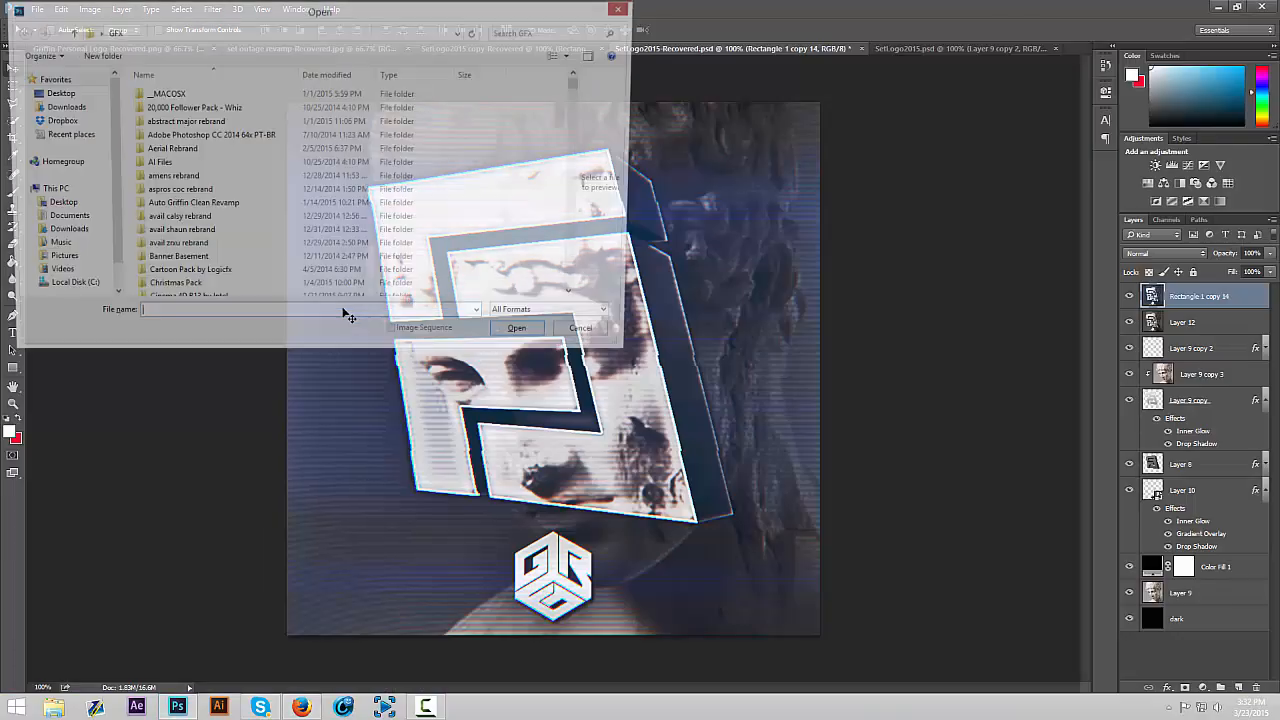
pyautogui.click(68, 107)
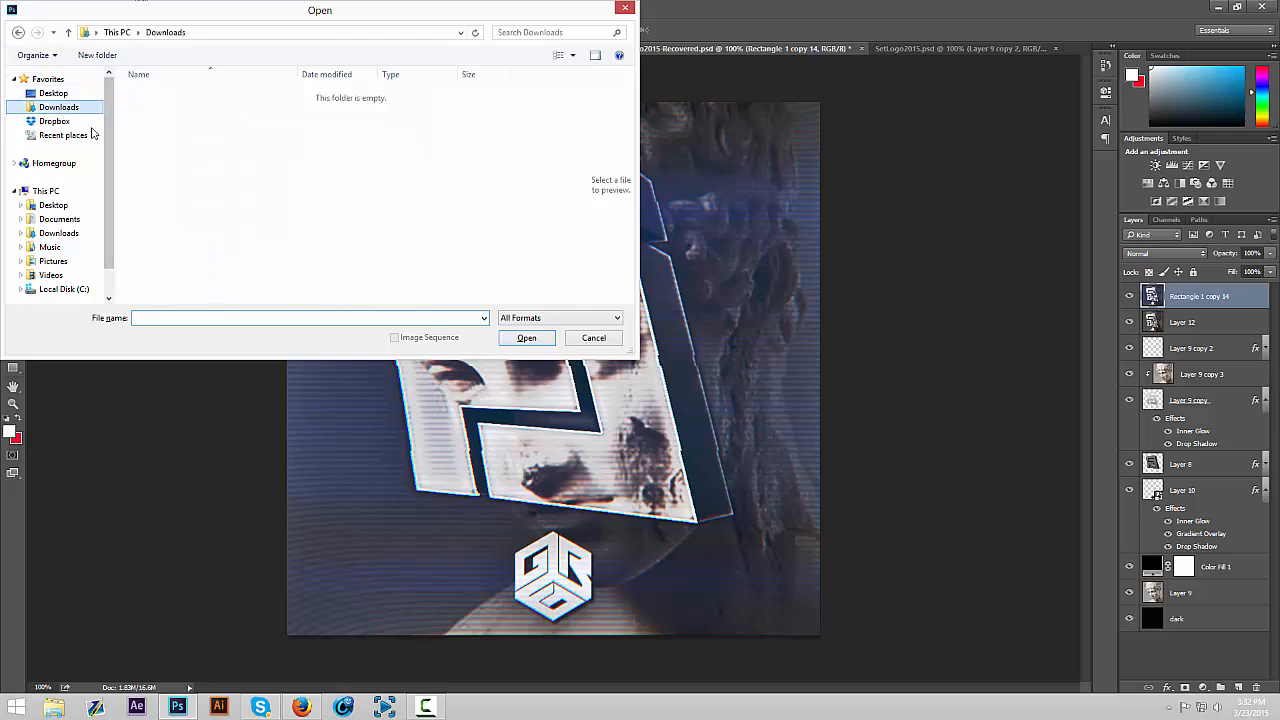
pyautogui.write('ocean')
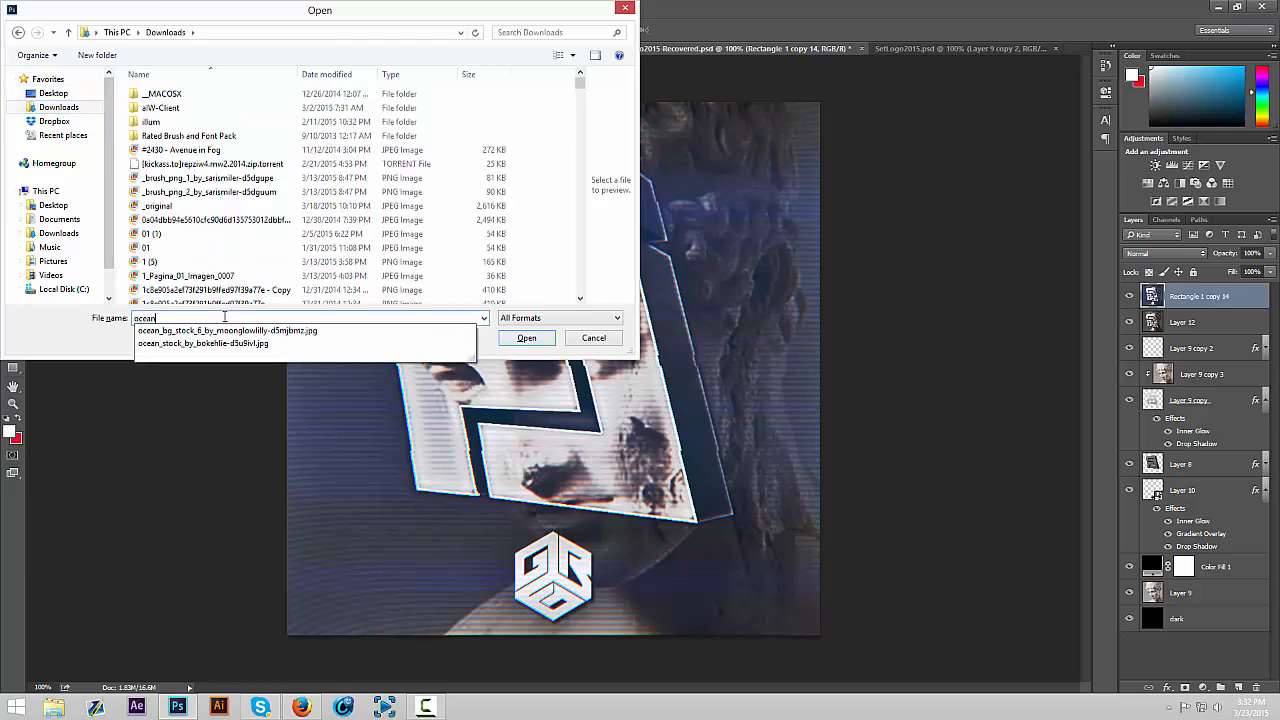
pyautogui.press('Down')
pyautogui.press('Return')
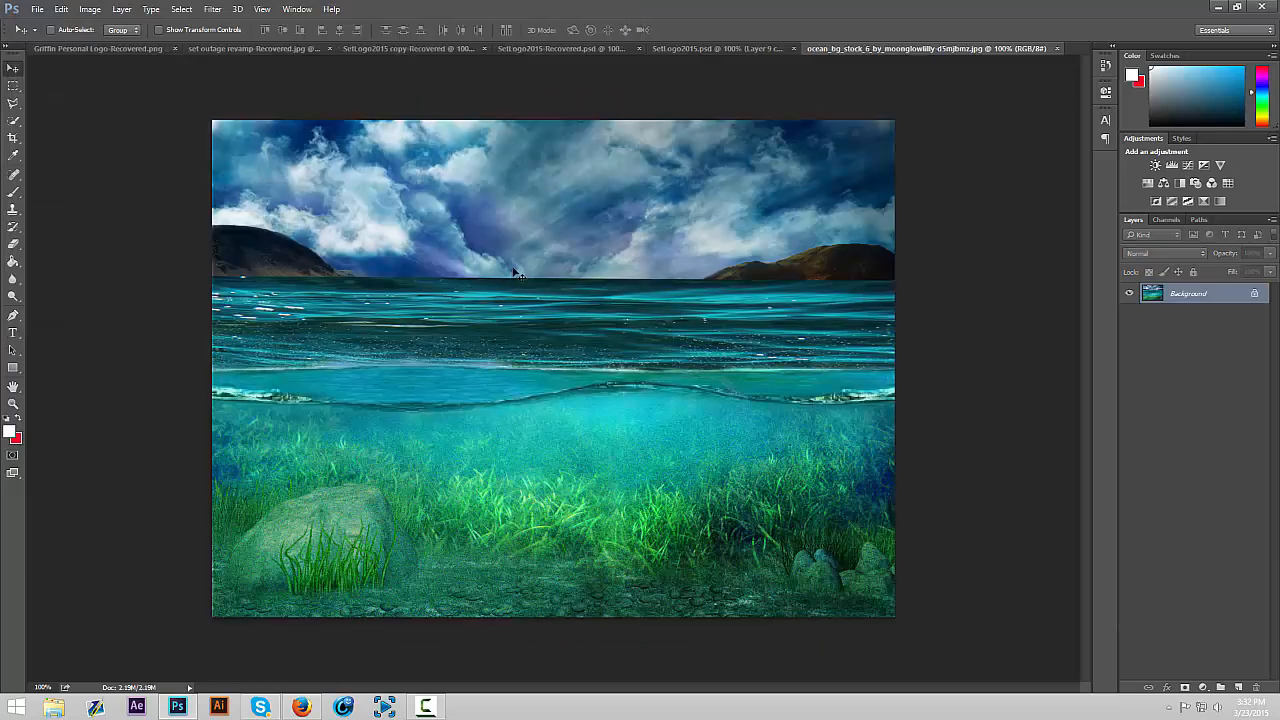
# Go to the SetLogo2015.psd document and review its Layer 9 copy 2, Layer 9 copy and Layer 8 layers
pyautogui.moveTo(592, 185); pyautogui.dragTo(684, 50)
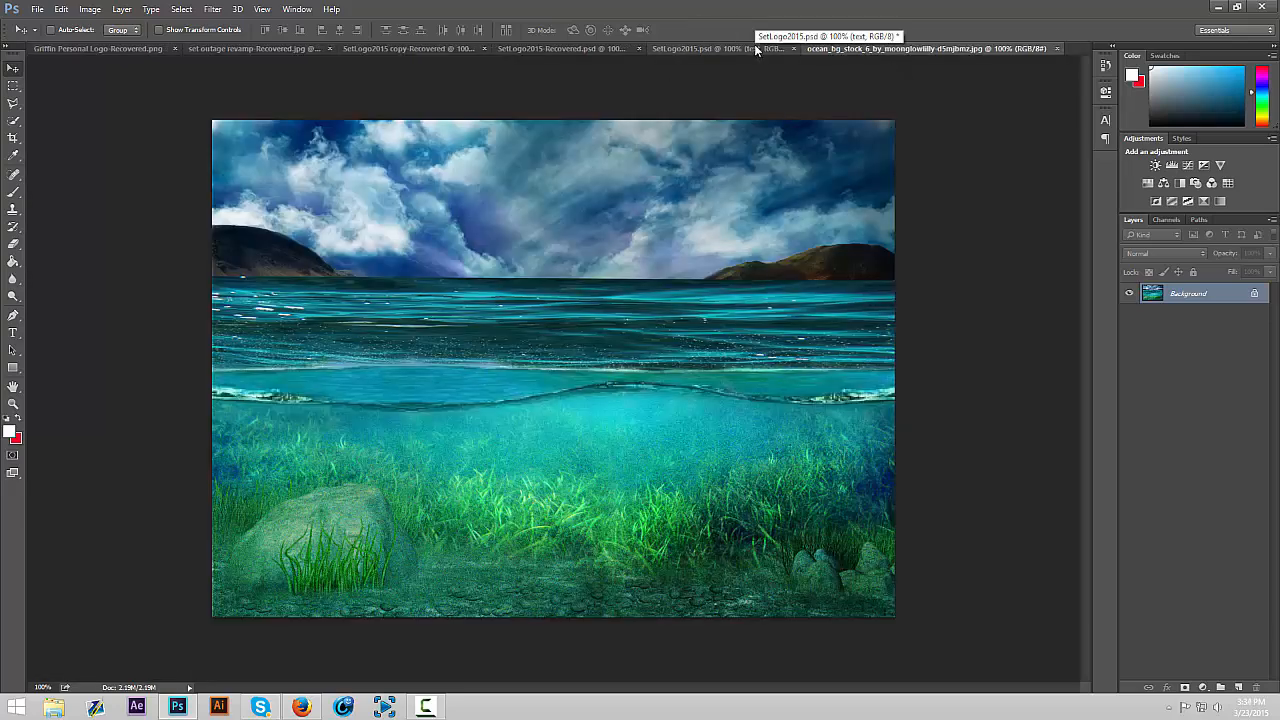
pyautogui.click(754, 46)
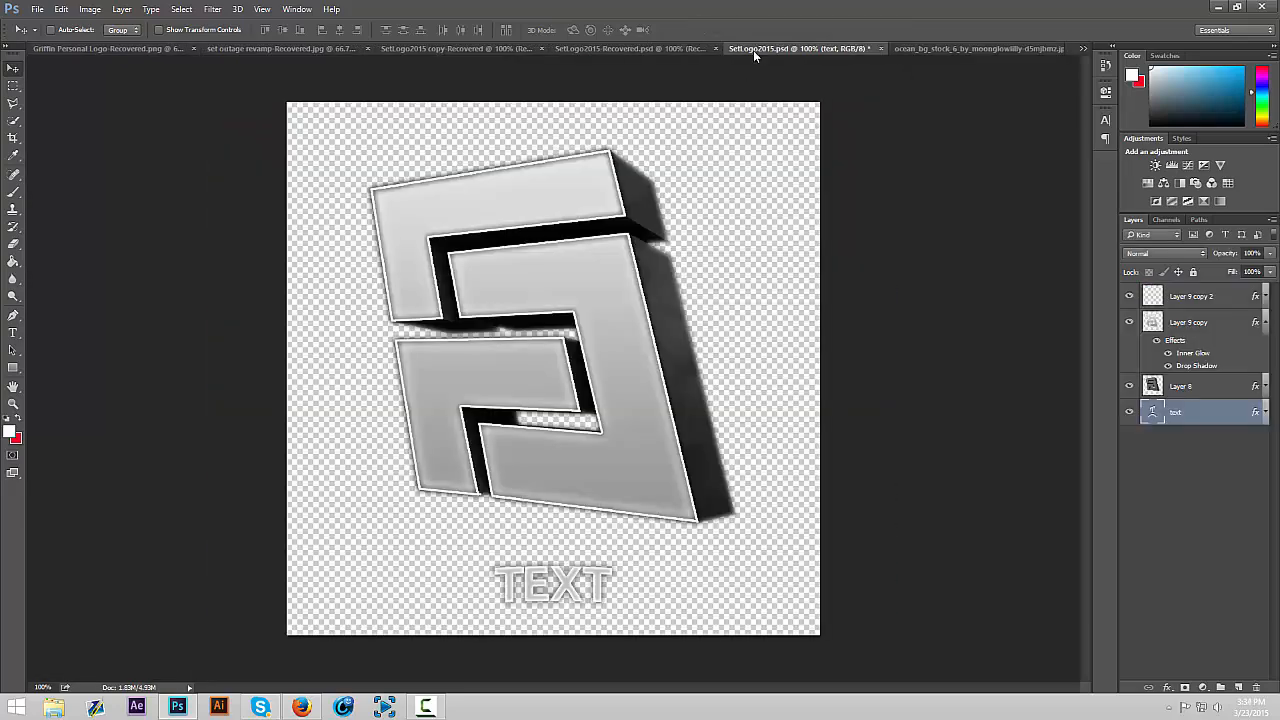
pyautogui.click(1238, 687)
pyautogui.press('Delete')
pyautogui.click(1216, 298)
pyautogui.click(1190, 324)
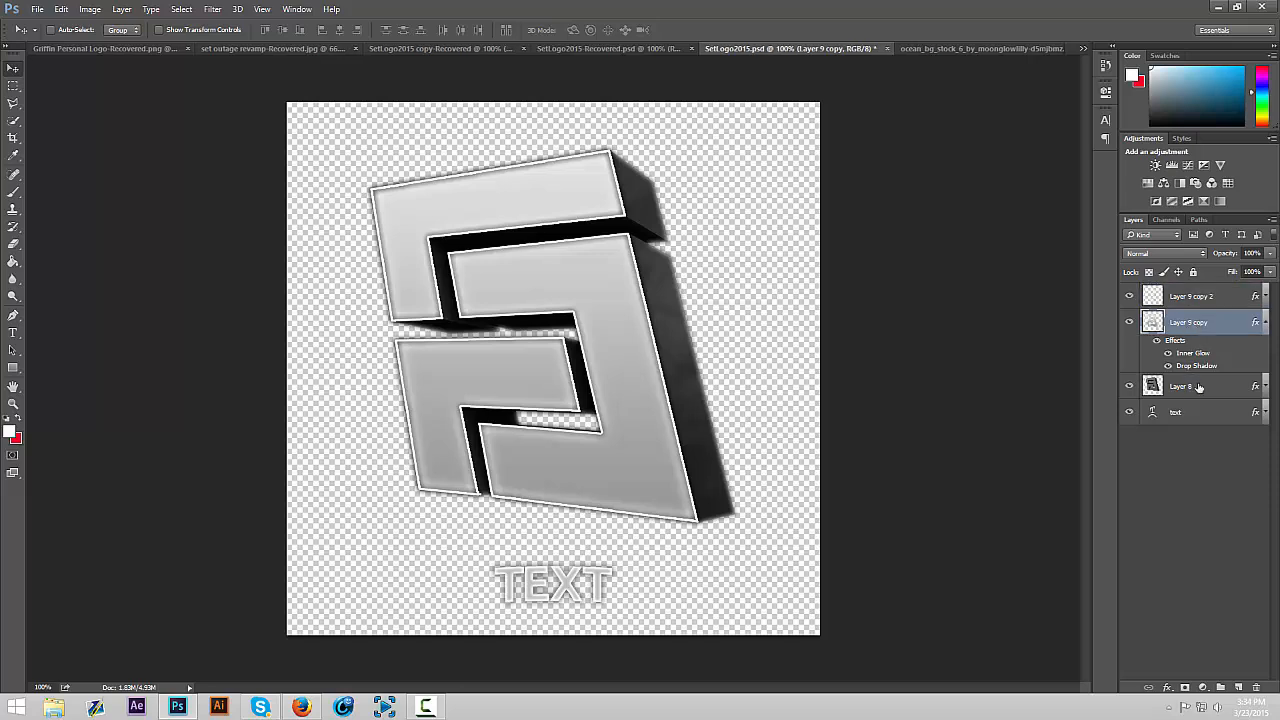
pyautogui.click(1195, 388)
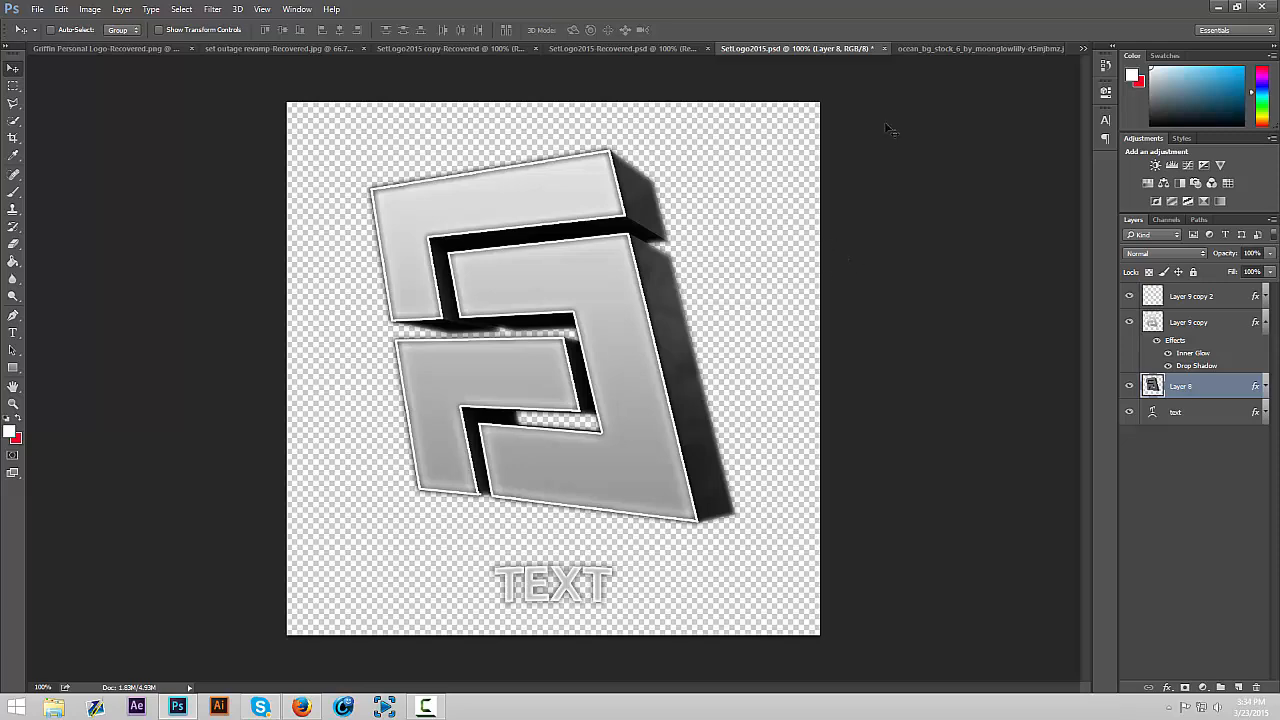
# Bring the ocean image into SetLogo2015.psd and place its layer beneath the text layer
pyautogui.click(906, 47)
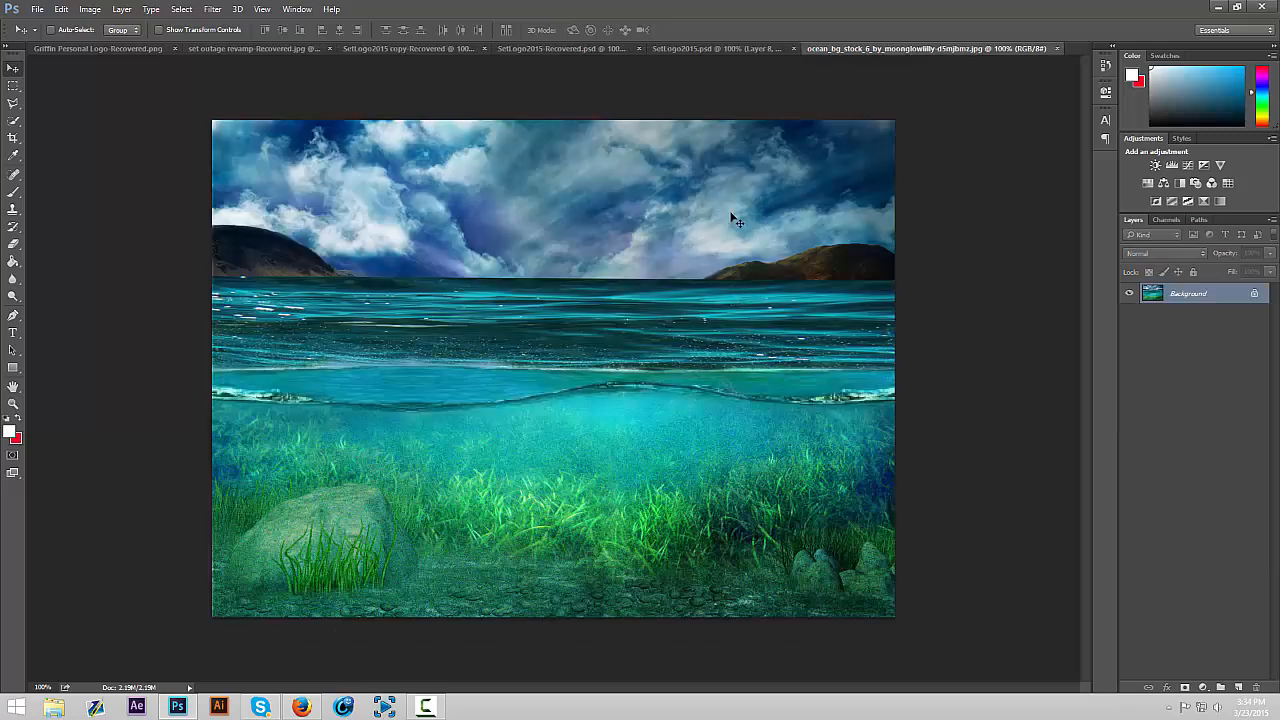
pyautogui.moveTo(729, 194); pyautogui.dragTo(715, 290)
pyautogui.moveTo(1225, 392); pyautogui.dragTo(1215, 448)
# Position and scale the ocean layer so that it fills the whole canvas behind the logo
pyautogui.moveTo(868, 458); pyautogui.dragTo(806, 347)
pyautogui.hotkey('ctrl', 't')
pyautogui.moveTo(813, 598); pyautogui.dragTo(880, 630)
pyautogui.press('Return')
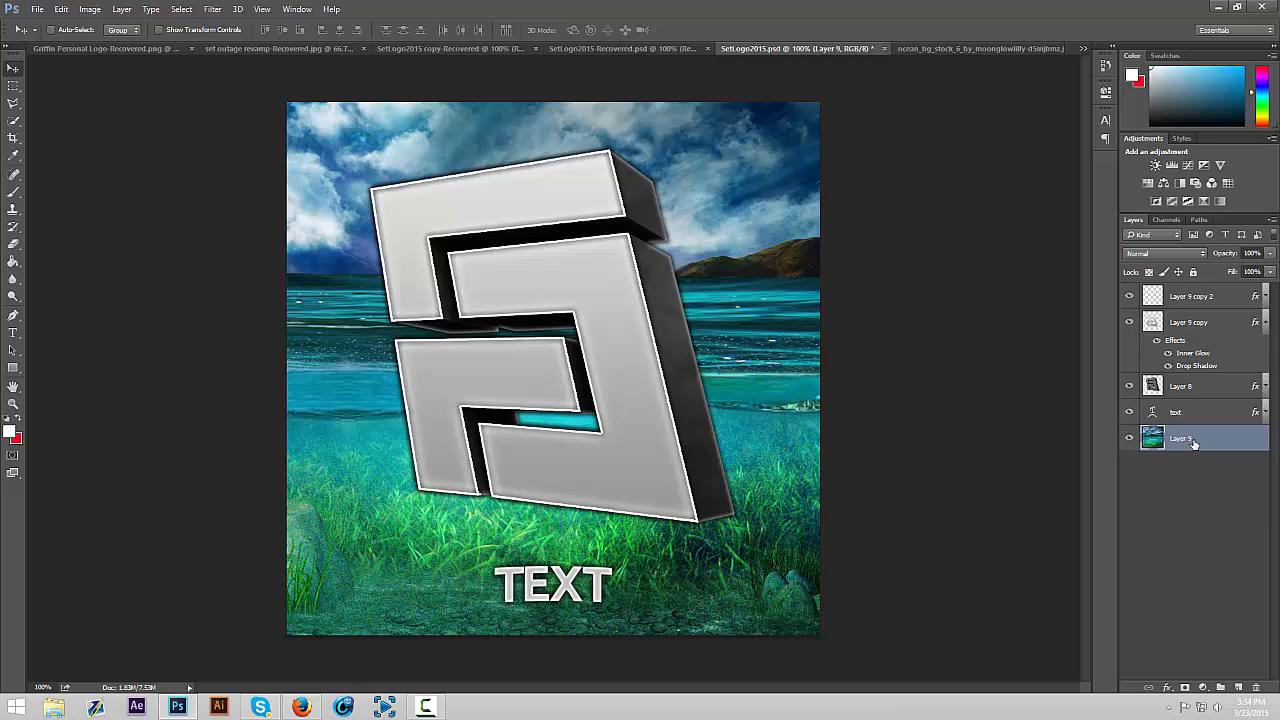
# Duplicate the ocean layer, move the duplicate directly above Layer 9 copy, and clip it to the logo face with a clipping mask
pyautogui.hotkey('ctrl', 'j')
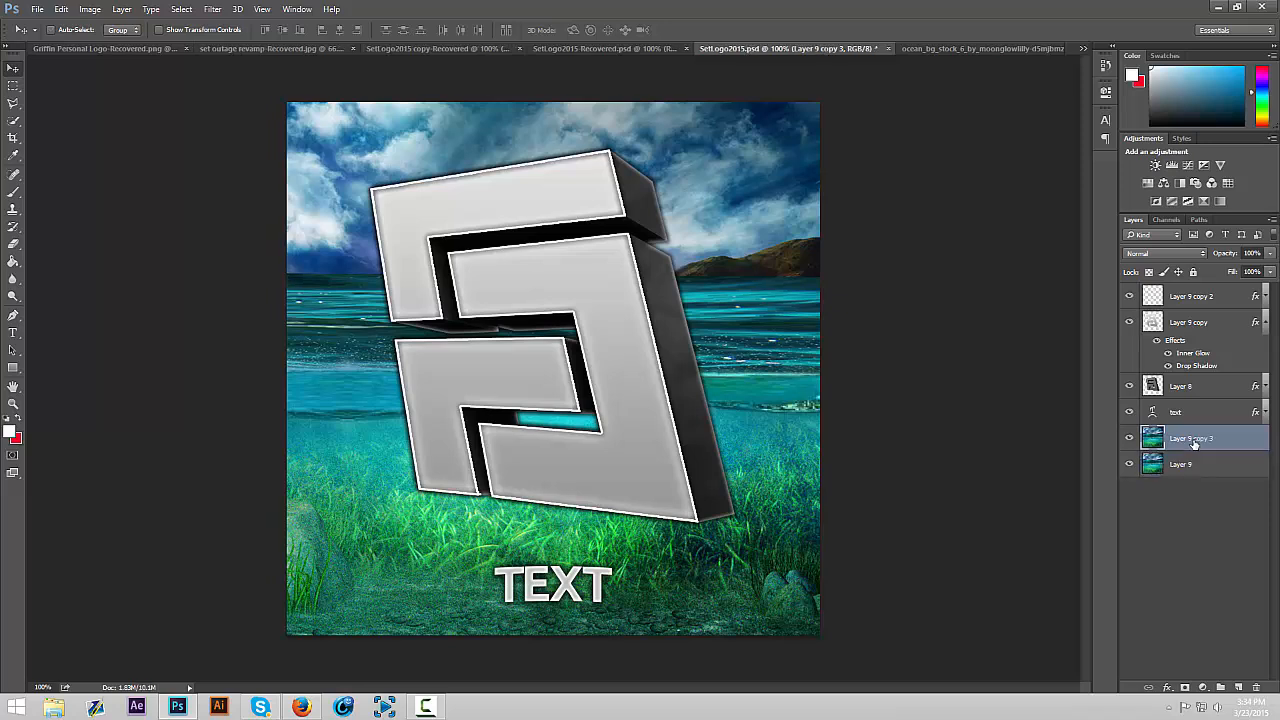
pyautogui.moveTo(1193, 443); pyautogui.dragTo(1190, 312)
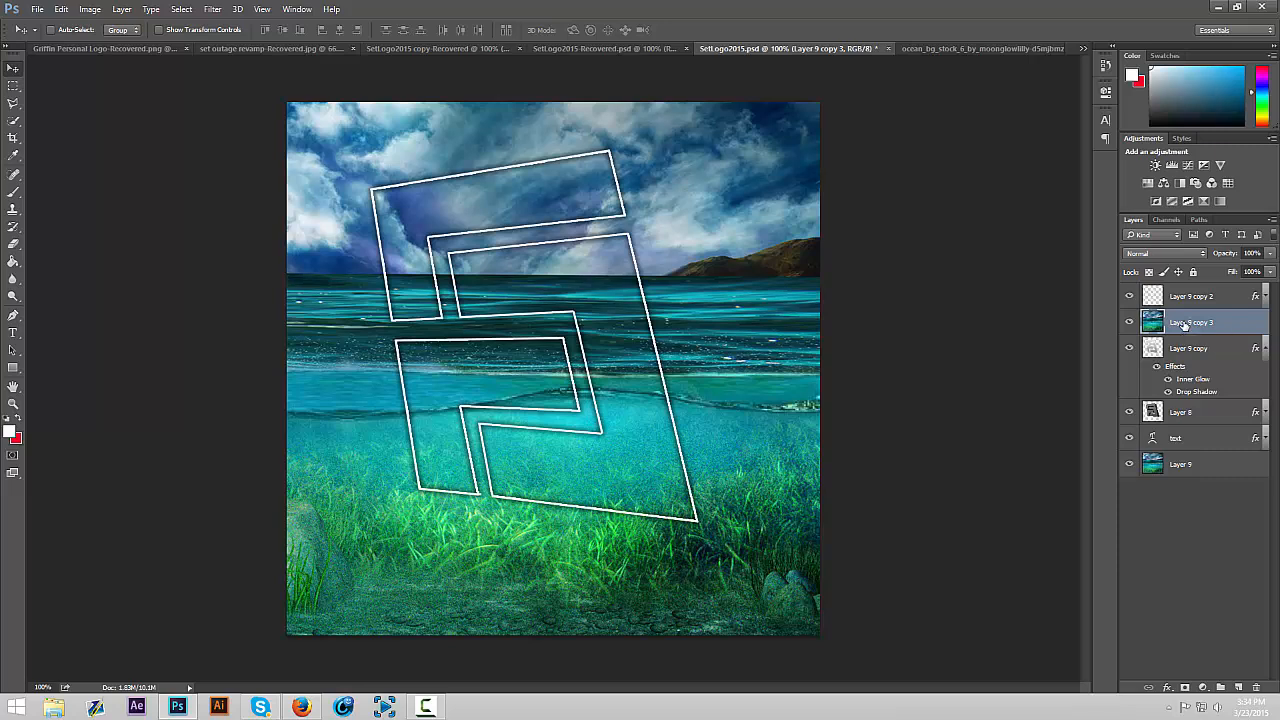
pyautogui.rightClick(1184, 324)
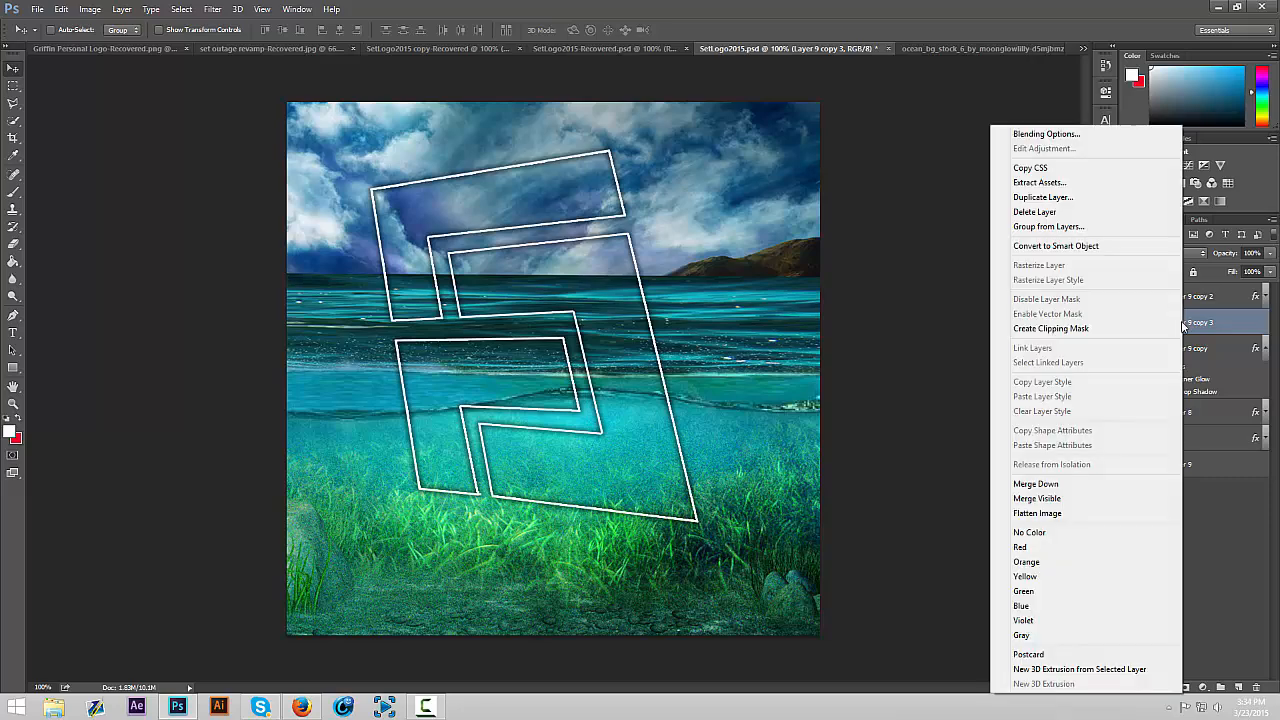
pyautogui.click(1080, 329)
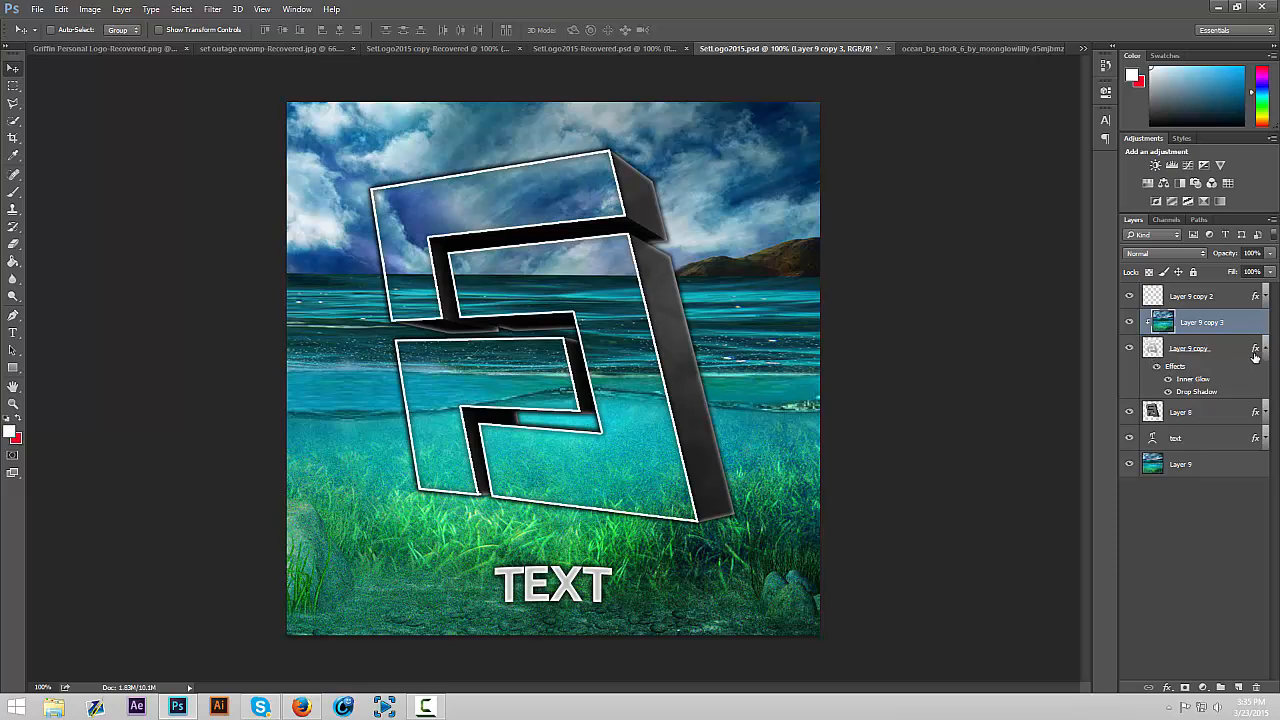
# Duplicate all layers from Layer 9 up to Layer 9 copy 2 and merge the duplicates into one layer on top
pyautogui.click(1196, 466)
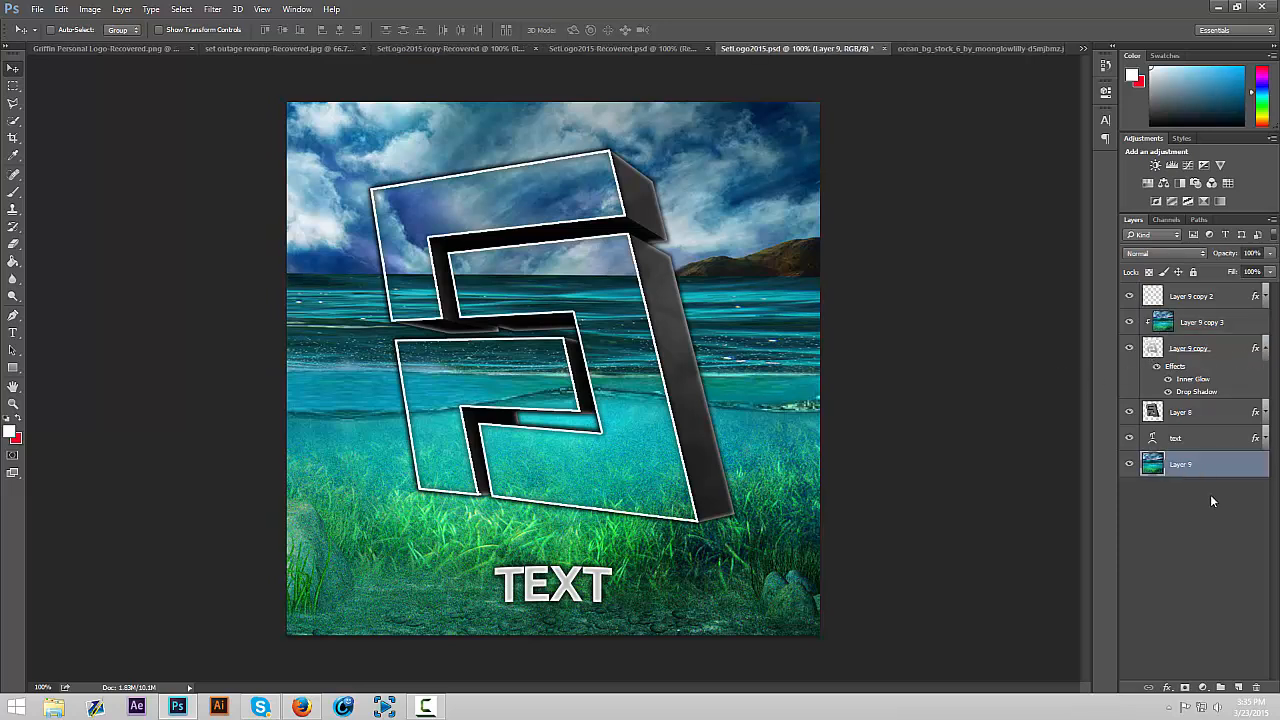
pyautogui.click(1210, 520)
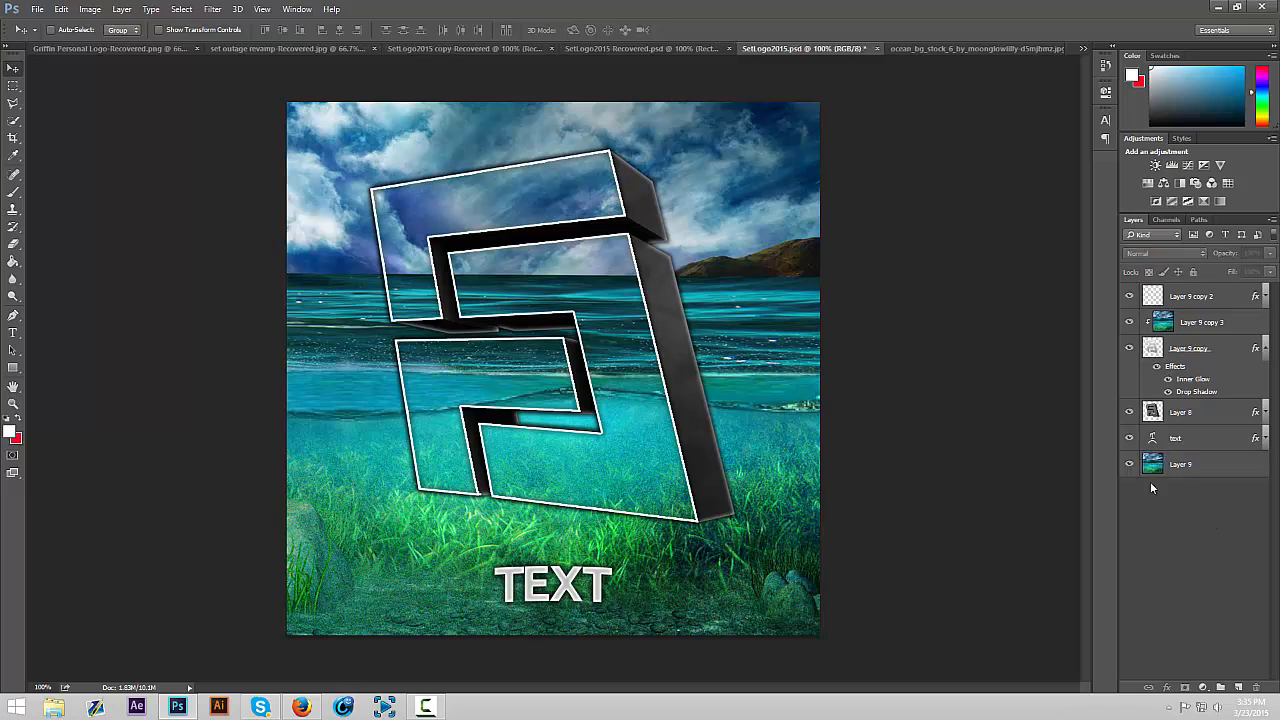
pyautogui.click(1205, 470)
pyautogui.keyDown('shift'); pyautogui.click(1192, 298); pyautogui.keyUp('shift')
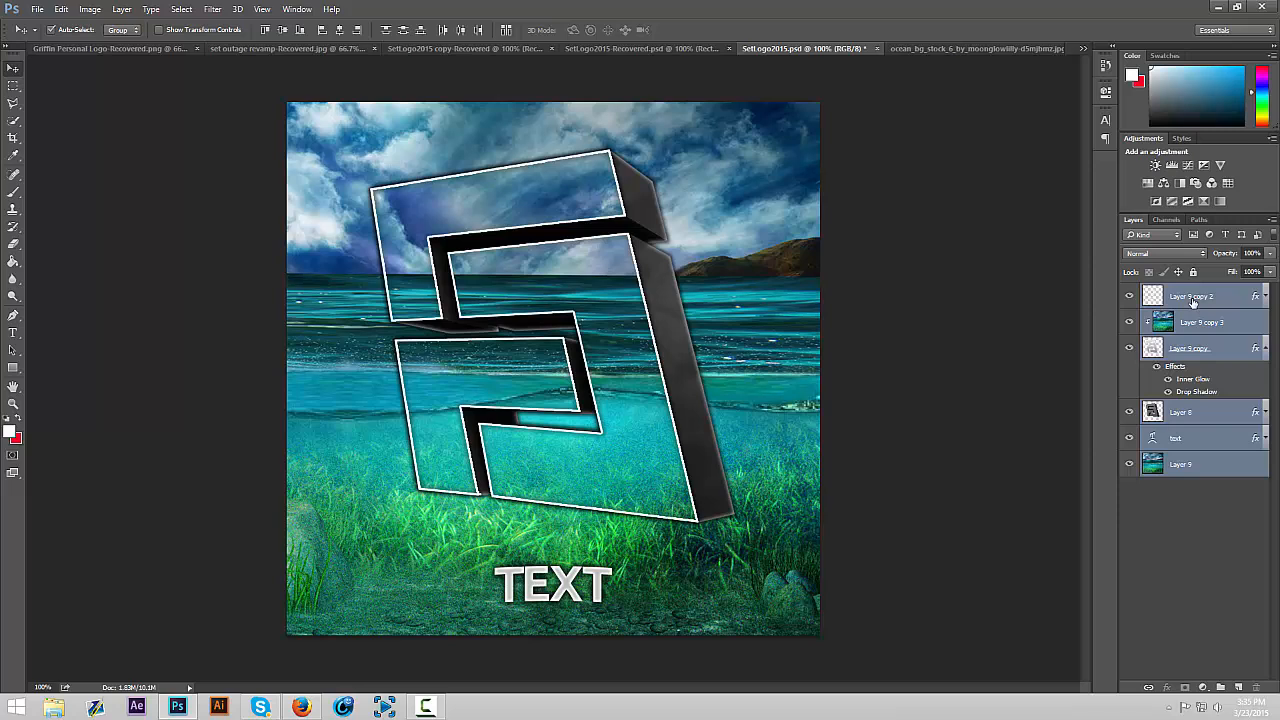
pyautogui.hotkey('ctrl', 'j')
pyautogui.hotkey('ctrl', 'e')
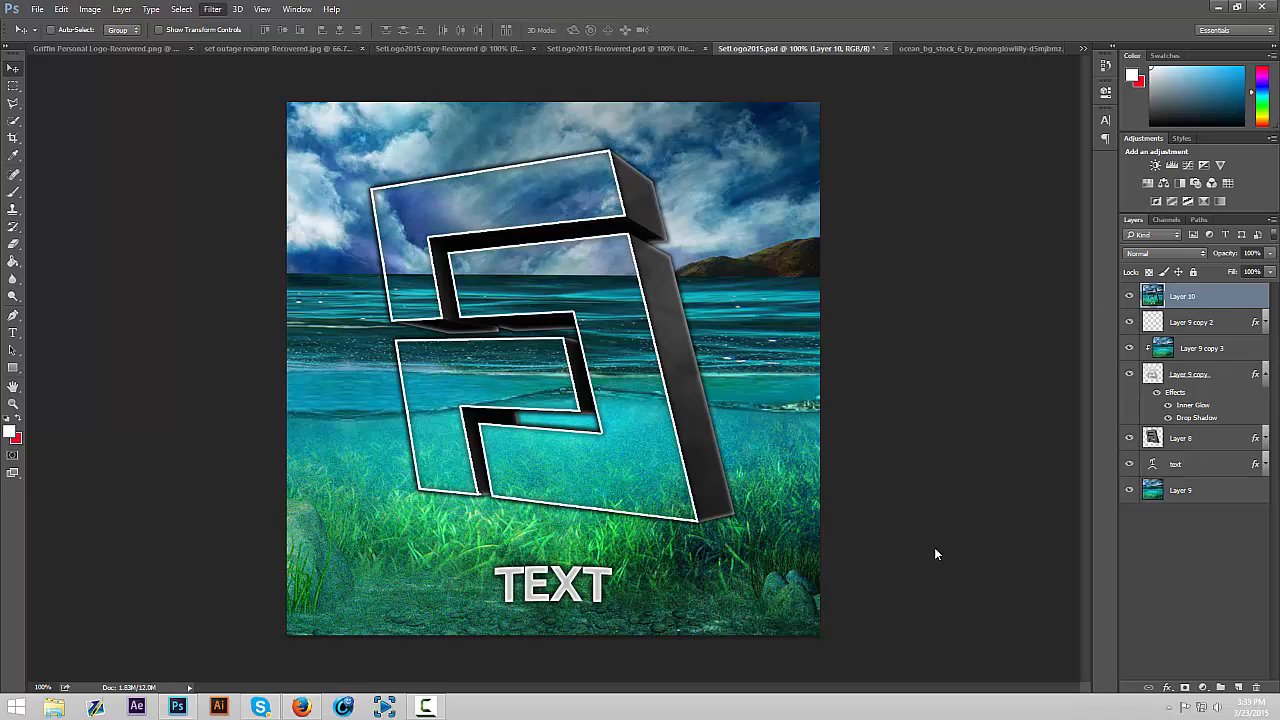
# Open the merged layer in Magic Bullet PhotoLooks and delete Curves and Chromatic Aberration from the Post stage
pyautogui.click(216, 12)
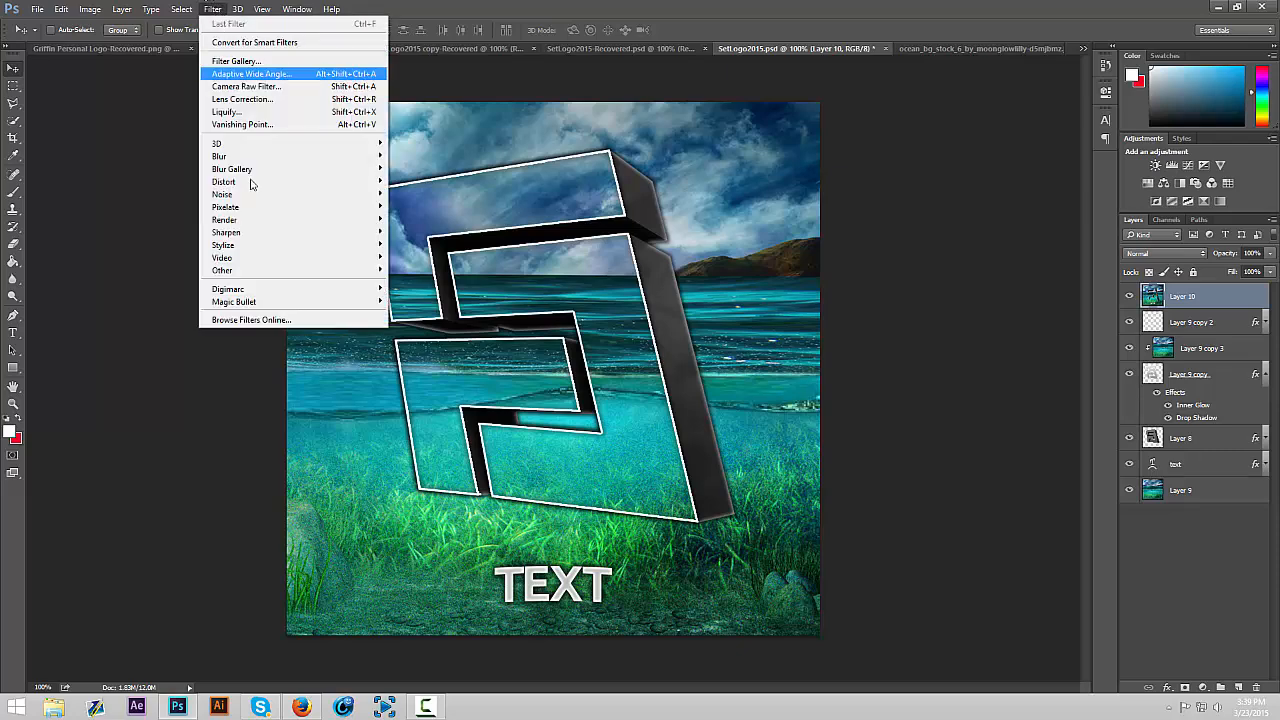
pyautogui.click(412, 302)
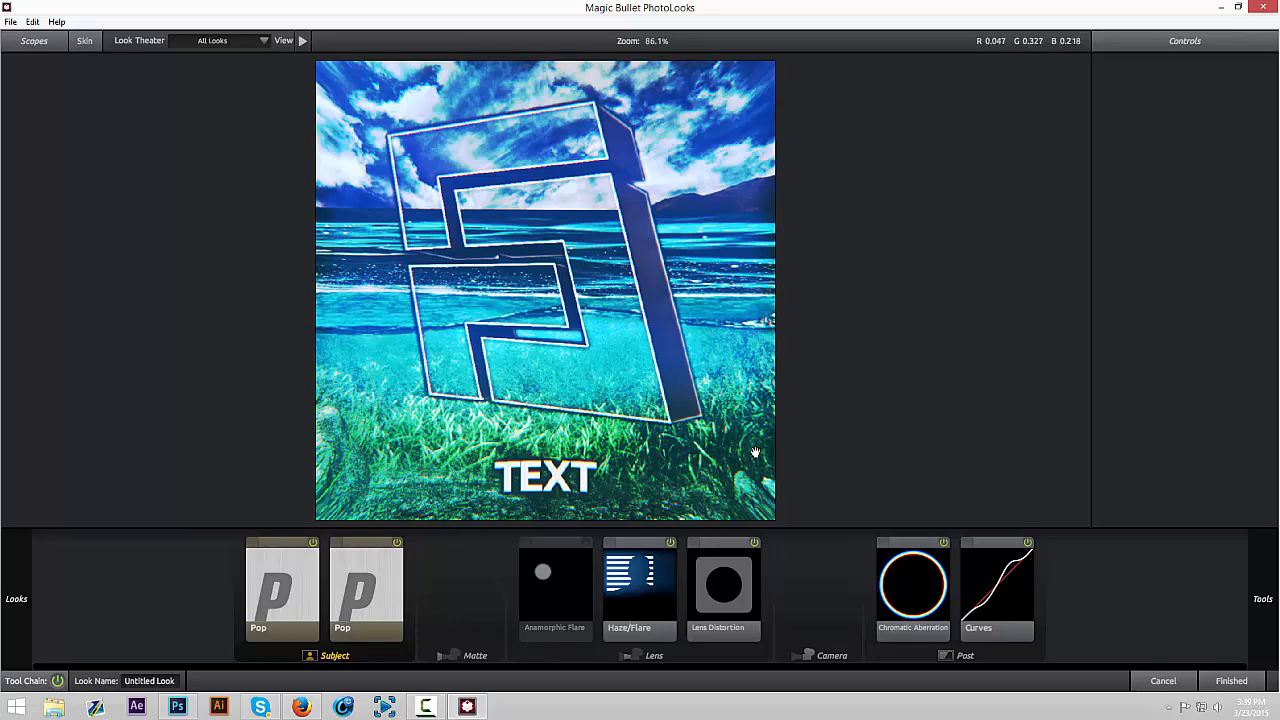
pyautogui.click(1001, 578)
pyautogui.press('Delete')
pyautogui.click(952, 586)
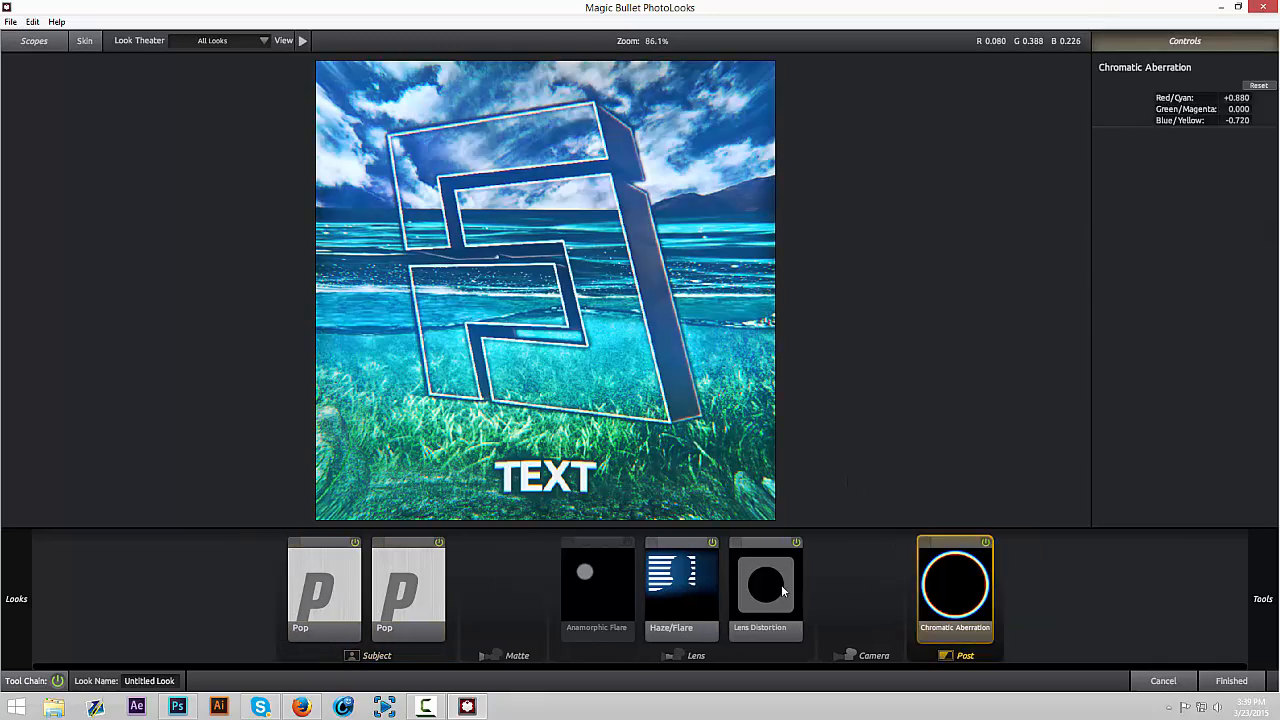
pyautogui.press('Delete')
# Delete all remaining Lens tools and both Pop tools in the Subject stage to empty the tool chain
pyautogui.click(773, 589)
pyautogui.press('Delete')
pyautogui.click(708, 591)
pyautogui.press('Delete')
pyautogui.click(680, 592)
pyautogui.press('Delete')
pyautogui.click(475, 586)
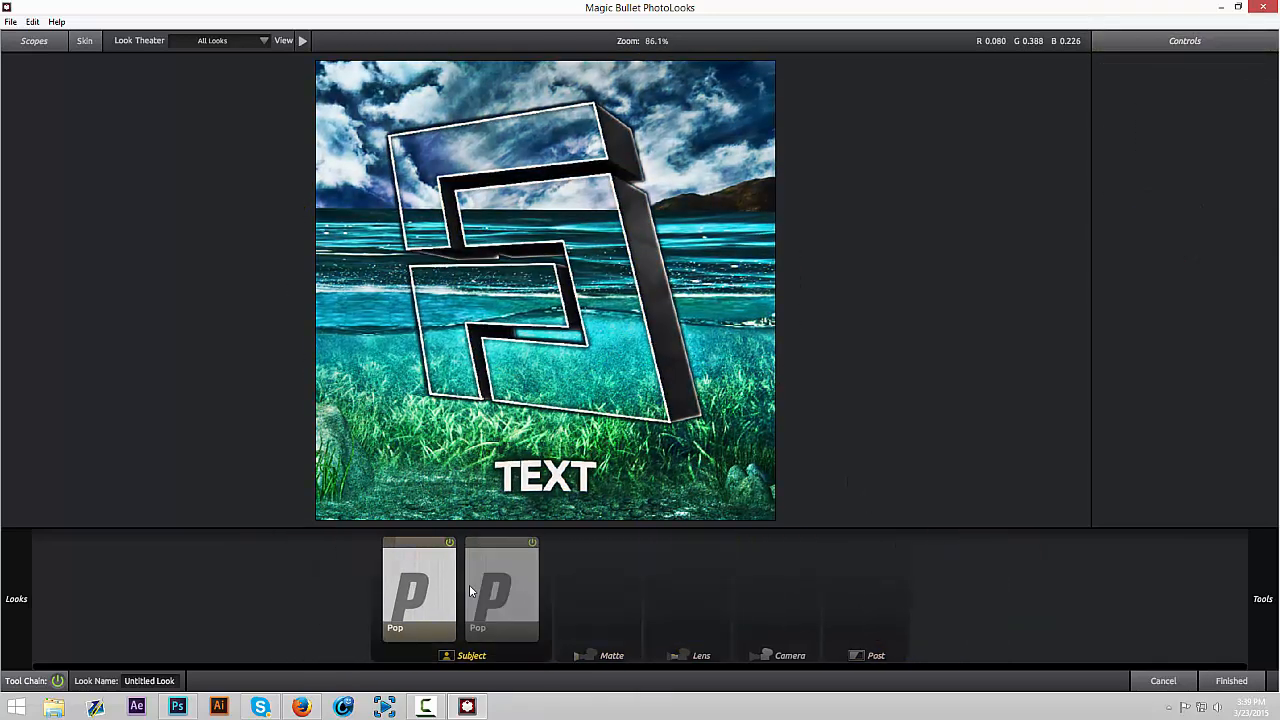
pyautogui.press('Delete')
pyautogui.click(457, 588)
pyautogui.press('Delete')
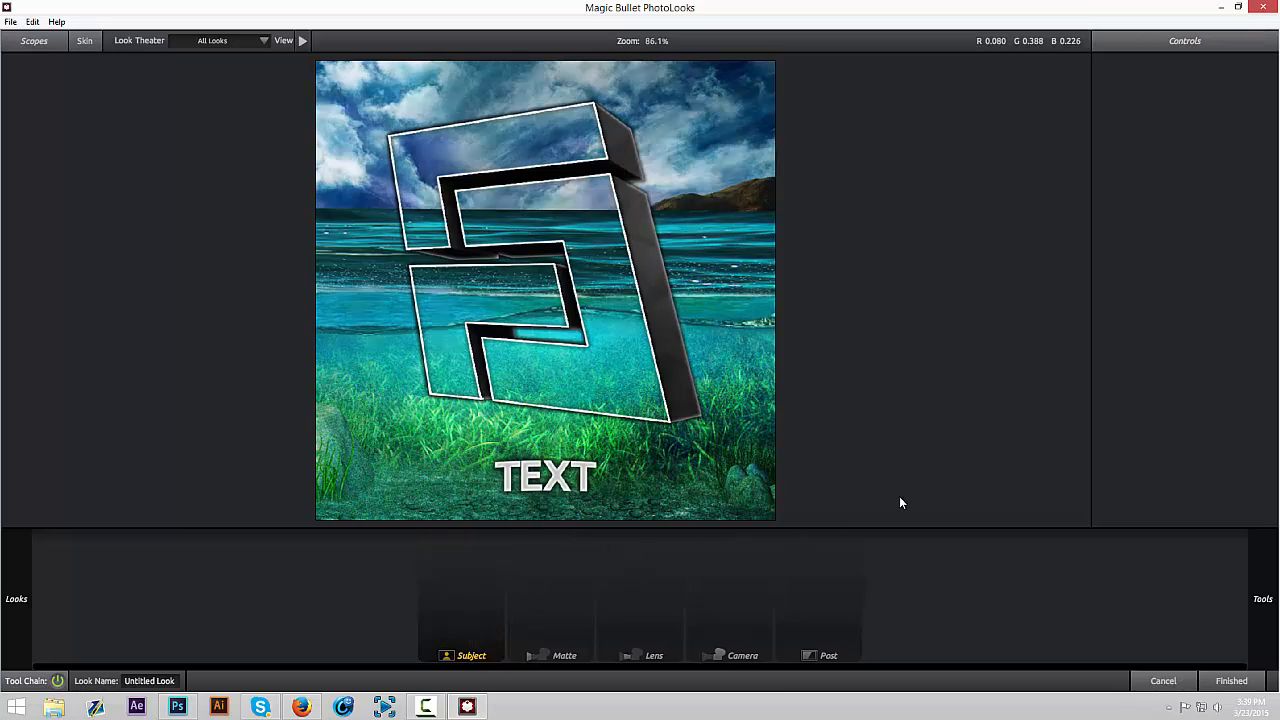
# Add a Pop tool to the Subject stage with Pop at +100% and Size at 300%, and compare the image without it
pyautogui.moveTo(1264, 598)
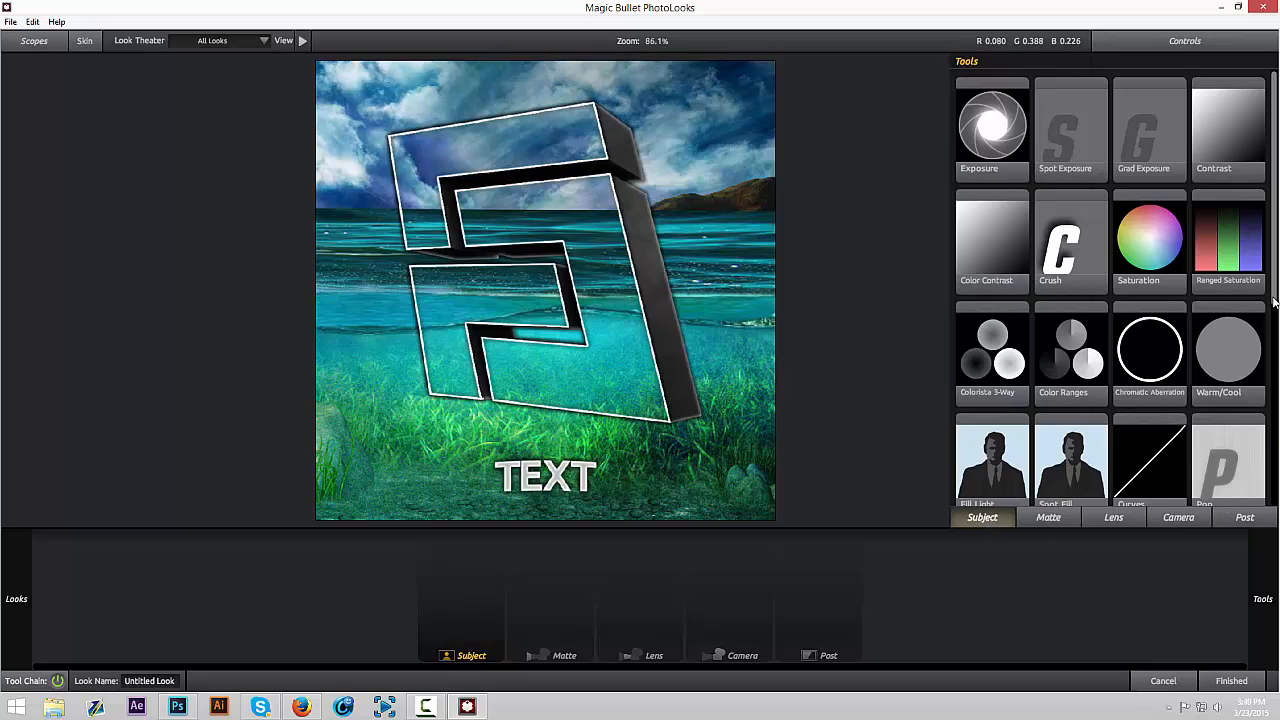
pyautogui.scroll(-2, 1275, 300)
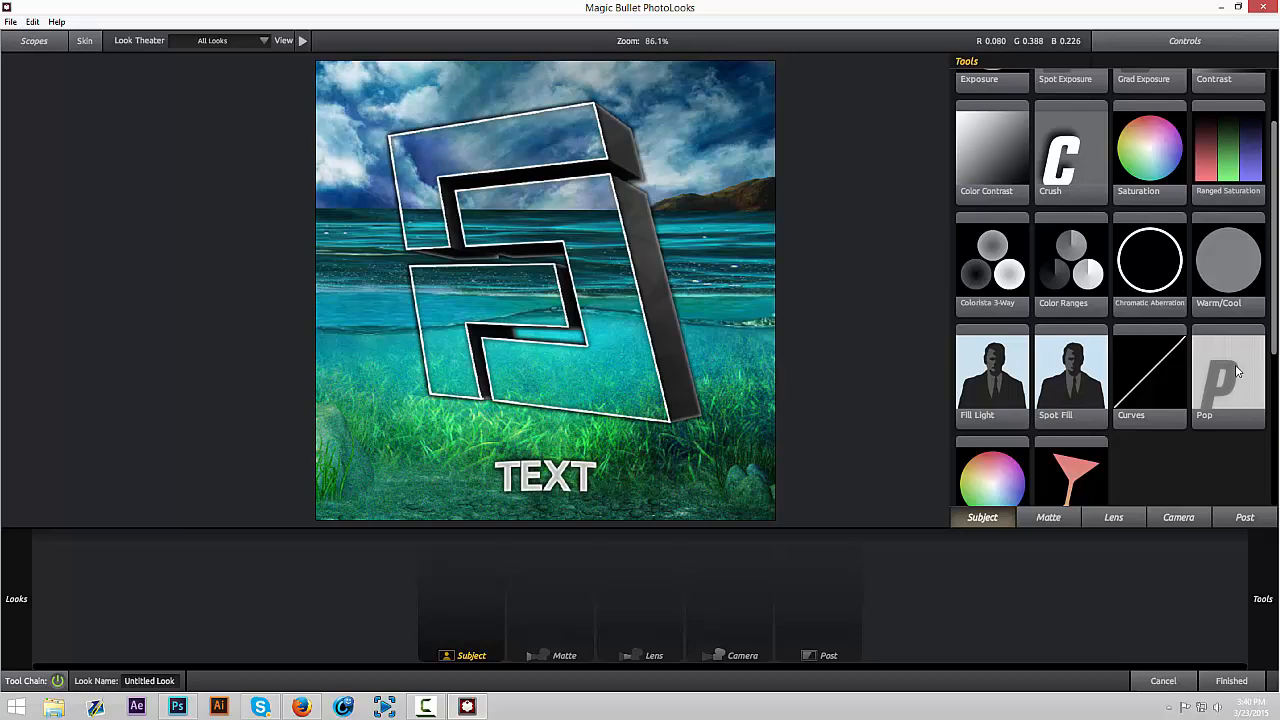
pyautogui.moveTo(1237, 372); pyautogui.dragTo(461, 576)
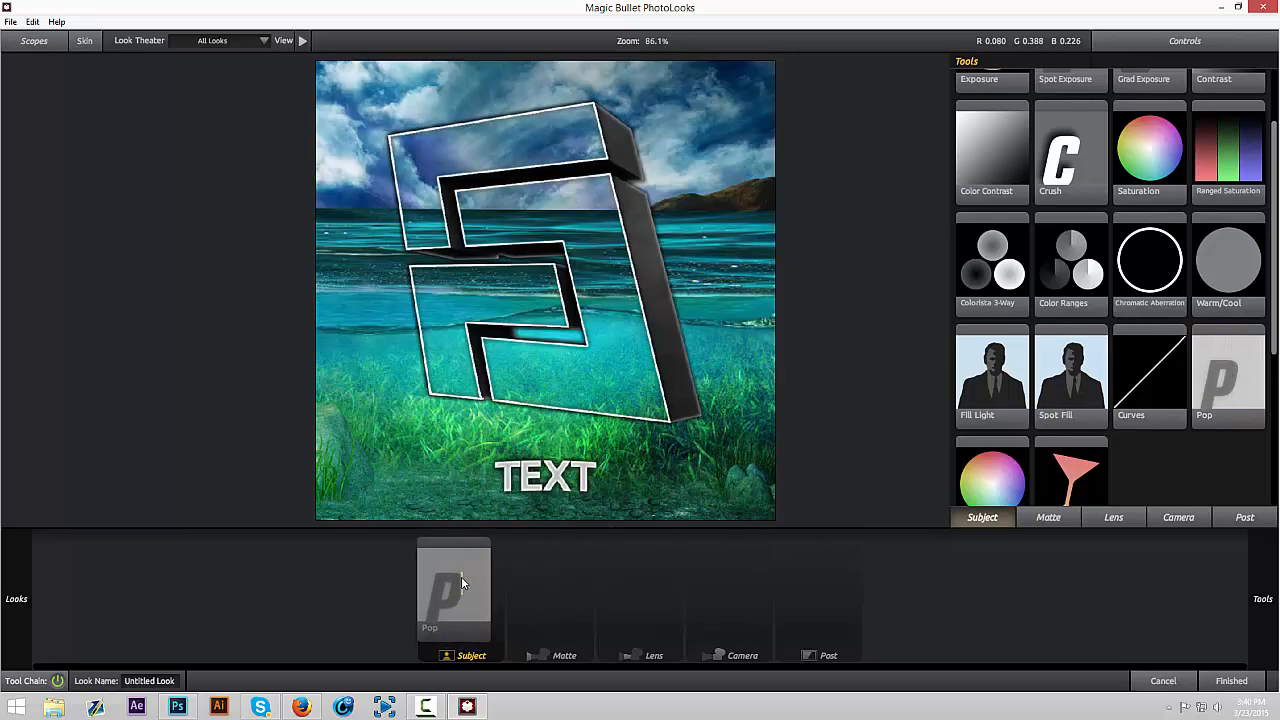
pyautogui.click(461, 580)
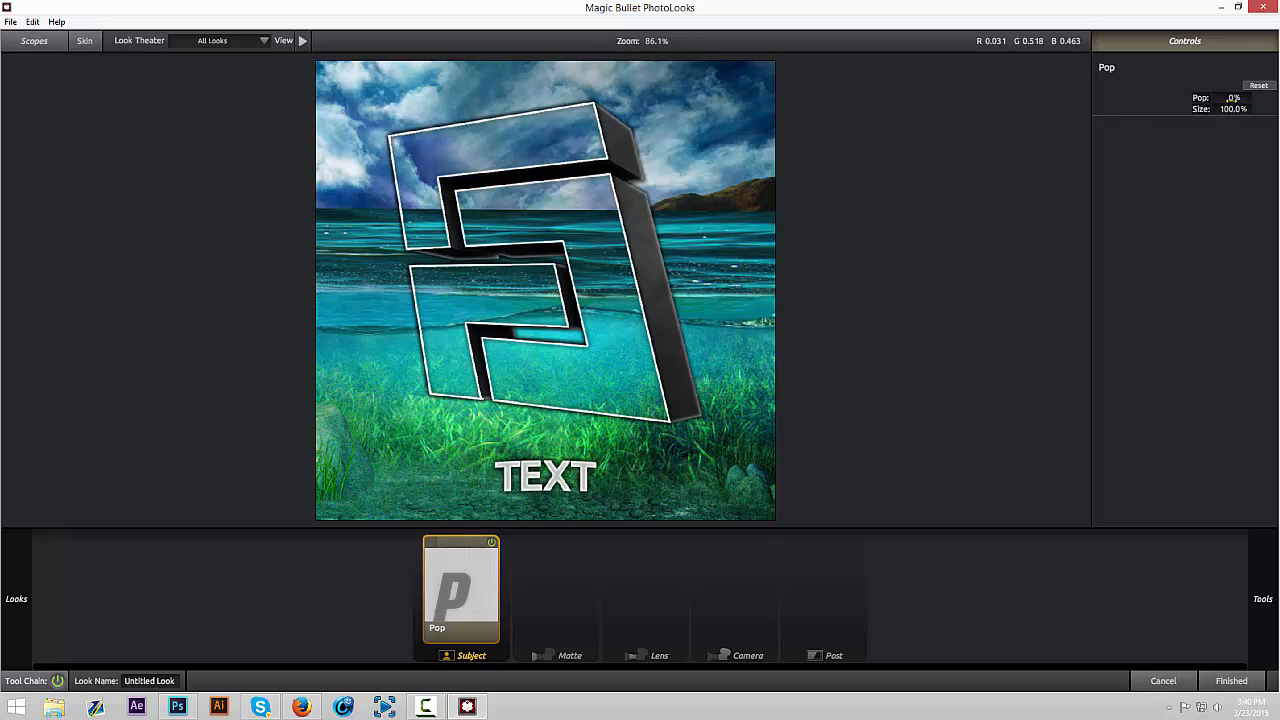
pyautogui.moveTo(1230, 97)
pyautogui.mouseDown()
pyautogui.moveTo(1222, 111)
pyautogui.moveTo(1250, 108)
pyautogui.mouseUp()
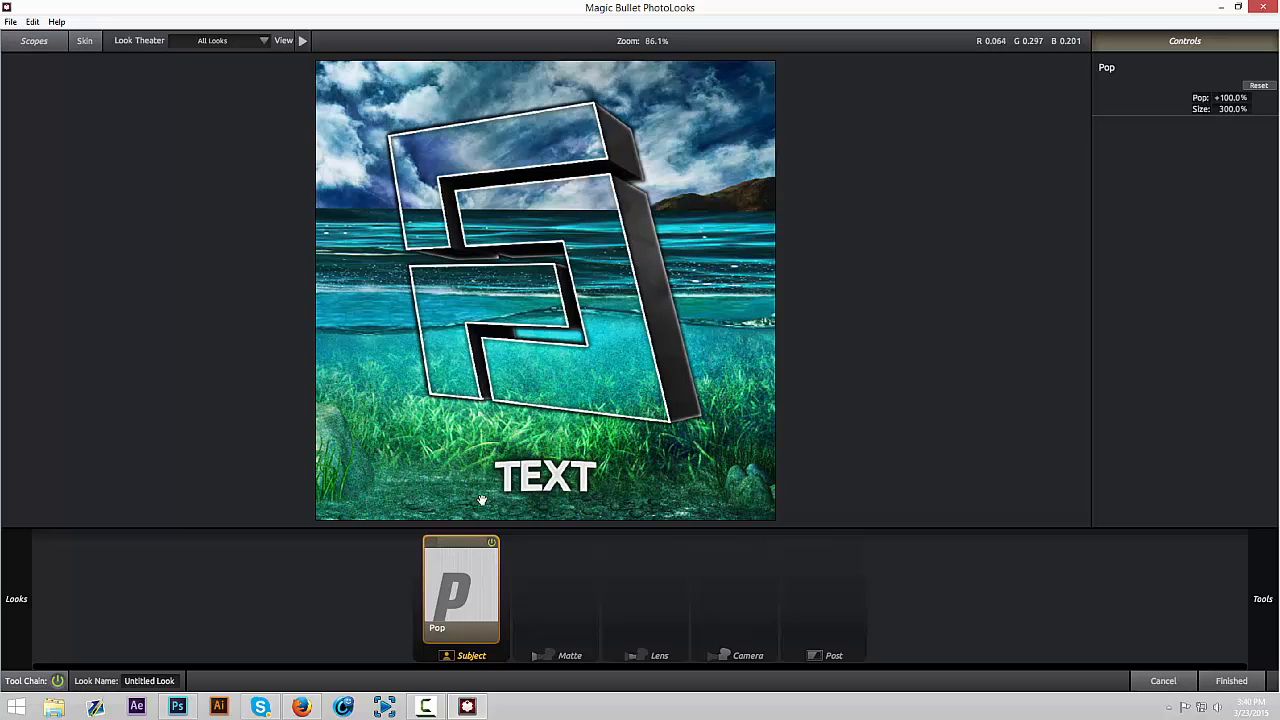
pyautogui.click(491, 542)
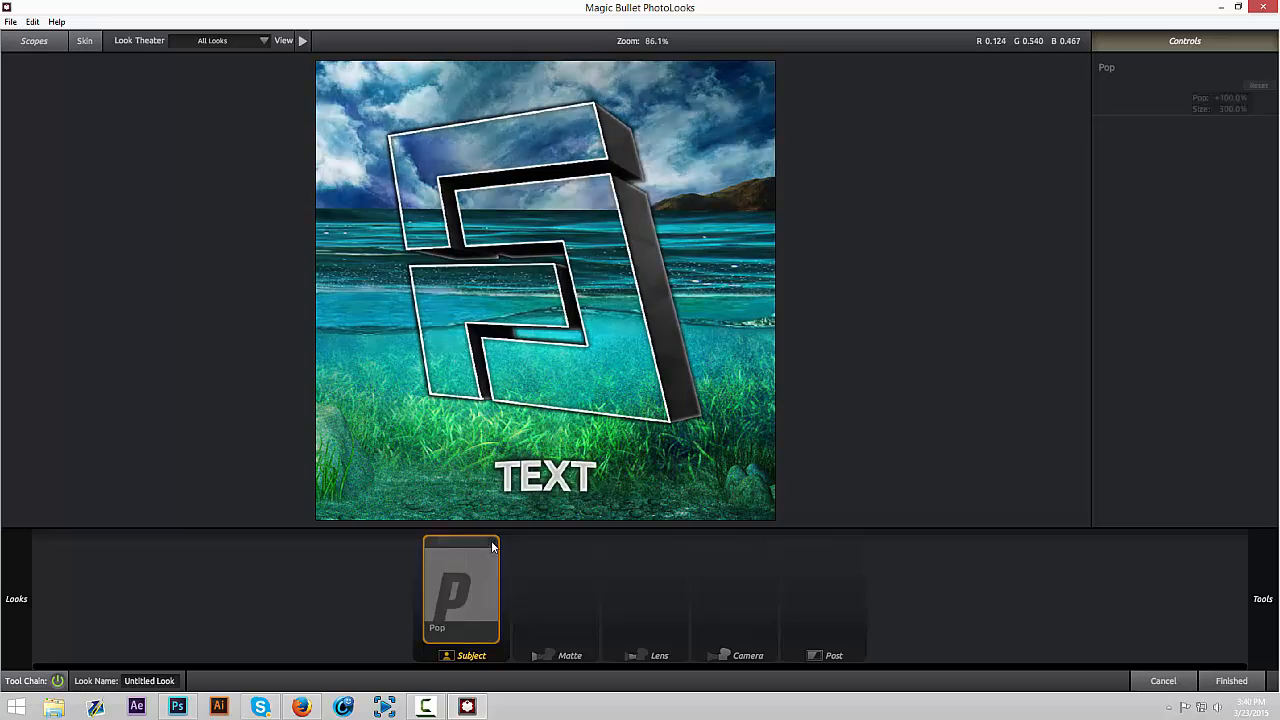
pyautogui.click(491, 543)
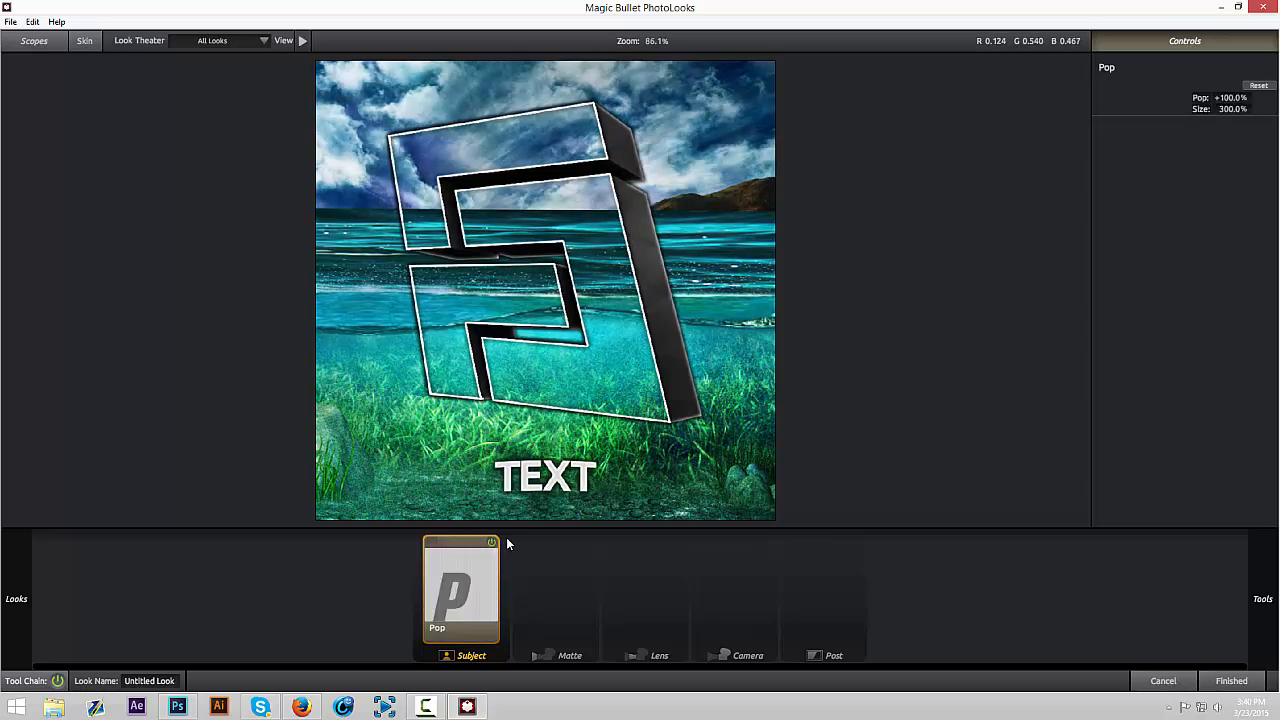
# Add Chromatic Aberration after Pop in the Subject stage, with Red/Cyan at +1.000 and Blue/Yellow at -1.000
pyautogui.moveTo(1262, 598)
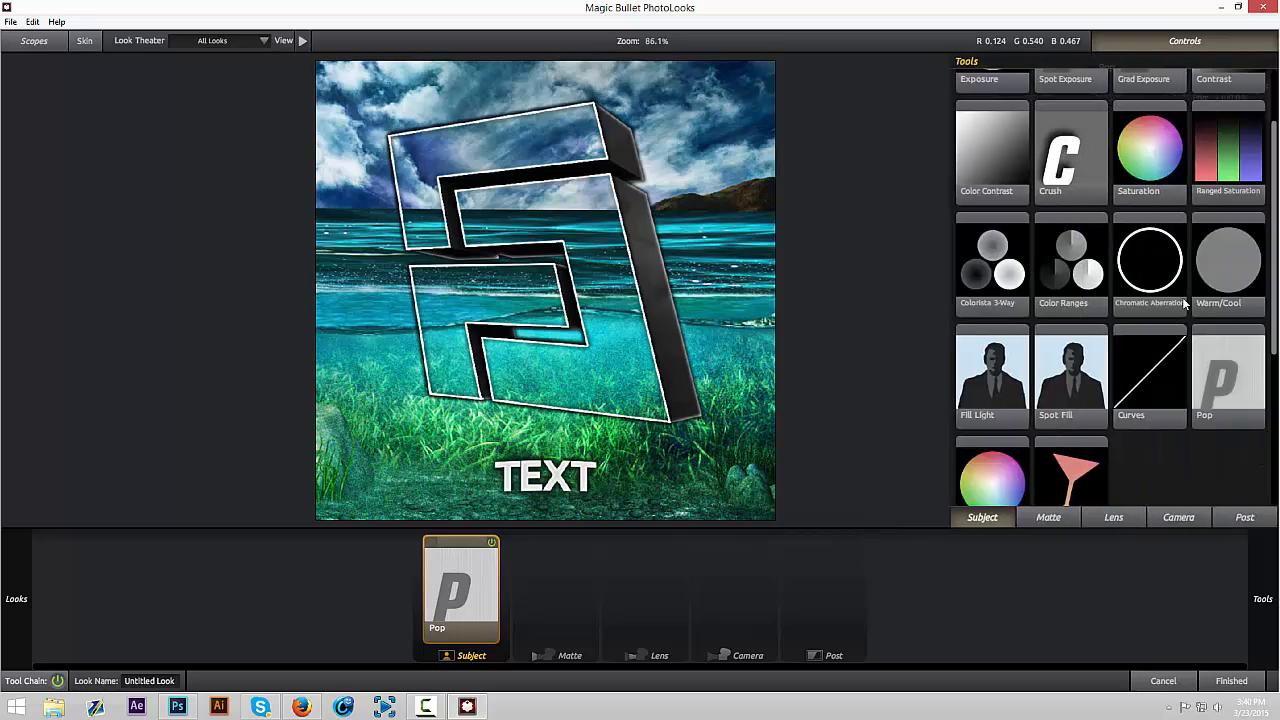
pyautogui.moveTo(1153, 268); pyautogui.dragTo(519, 560)
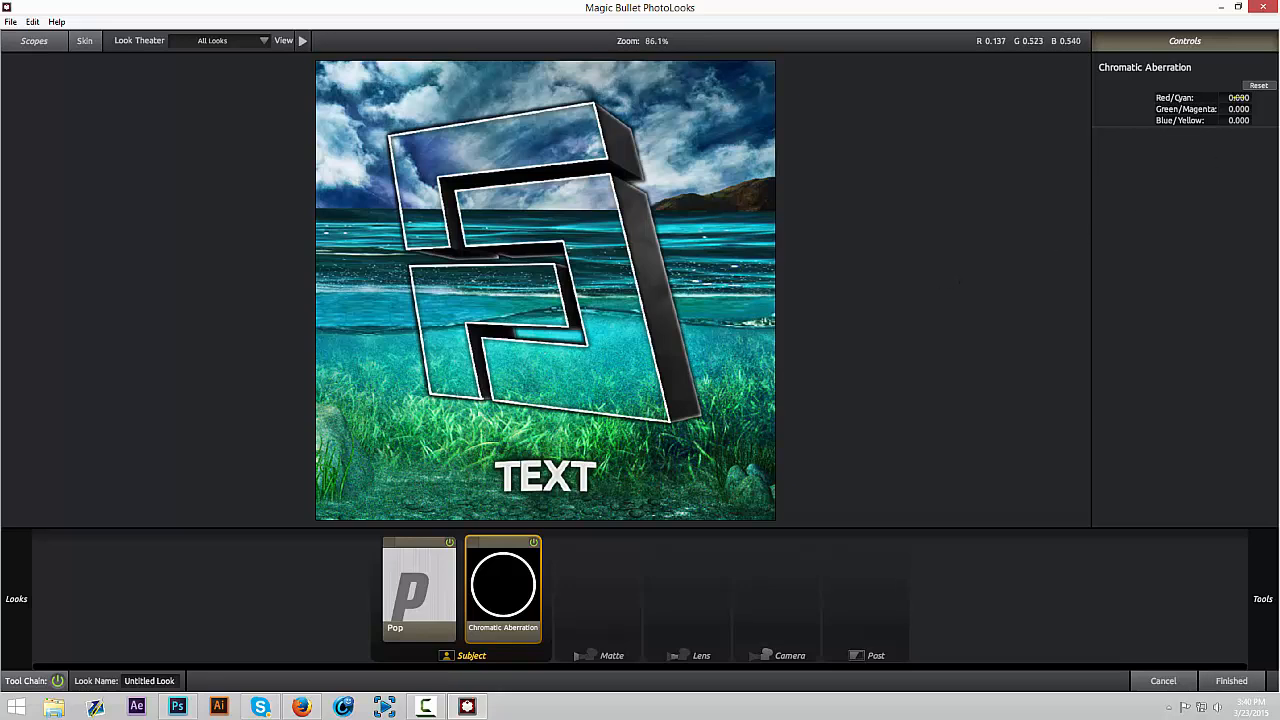
pyautogui.moveTo(1239, 98); pyautogui.dragTo(1225, 98)
pyautogui.hotkey('ctrl', 'z')
pyautogui.click(1240, 98)
pyautogui.write('1')
pyautogui.press('Return')
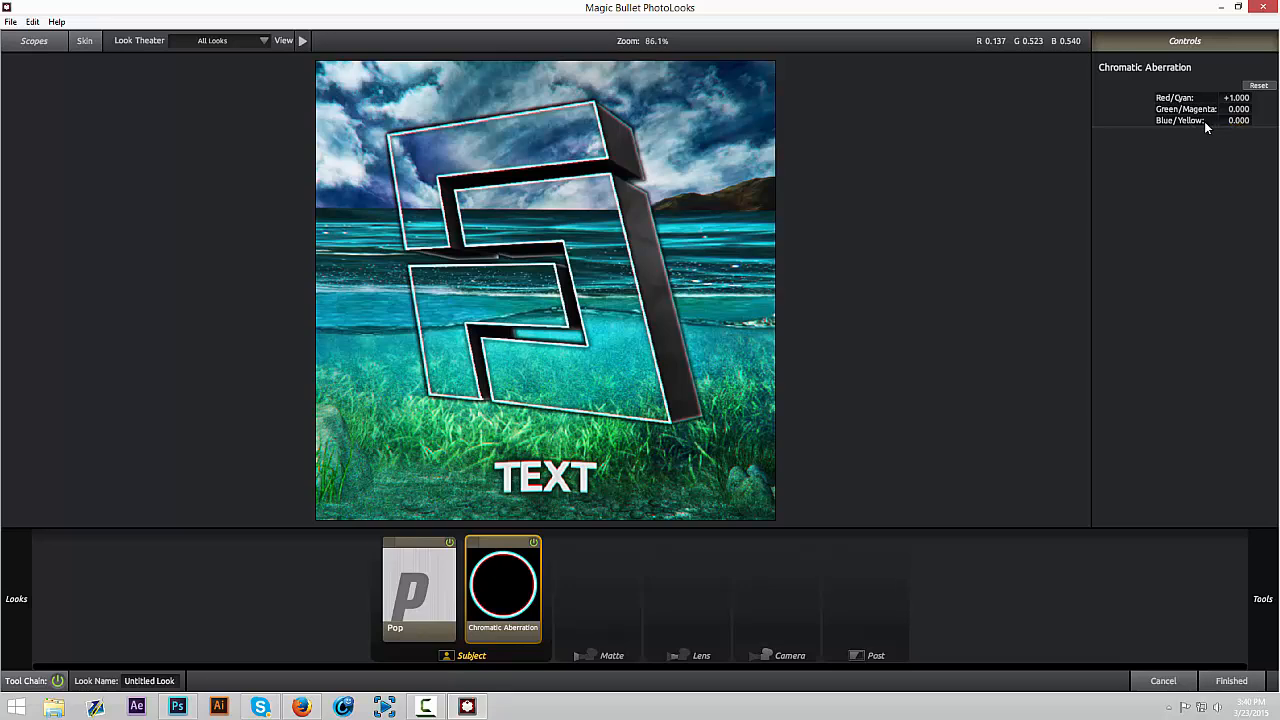
pyautogui.click(1238, 120)
pyautogui.write('-1')
pyautogui.press('Return')
# Compare the image with the Chromatic Aberration tool switched off and on
pyautogui.click(535, 543)
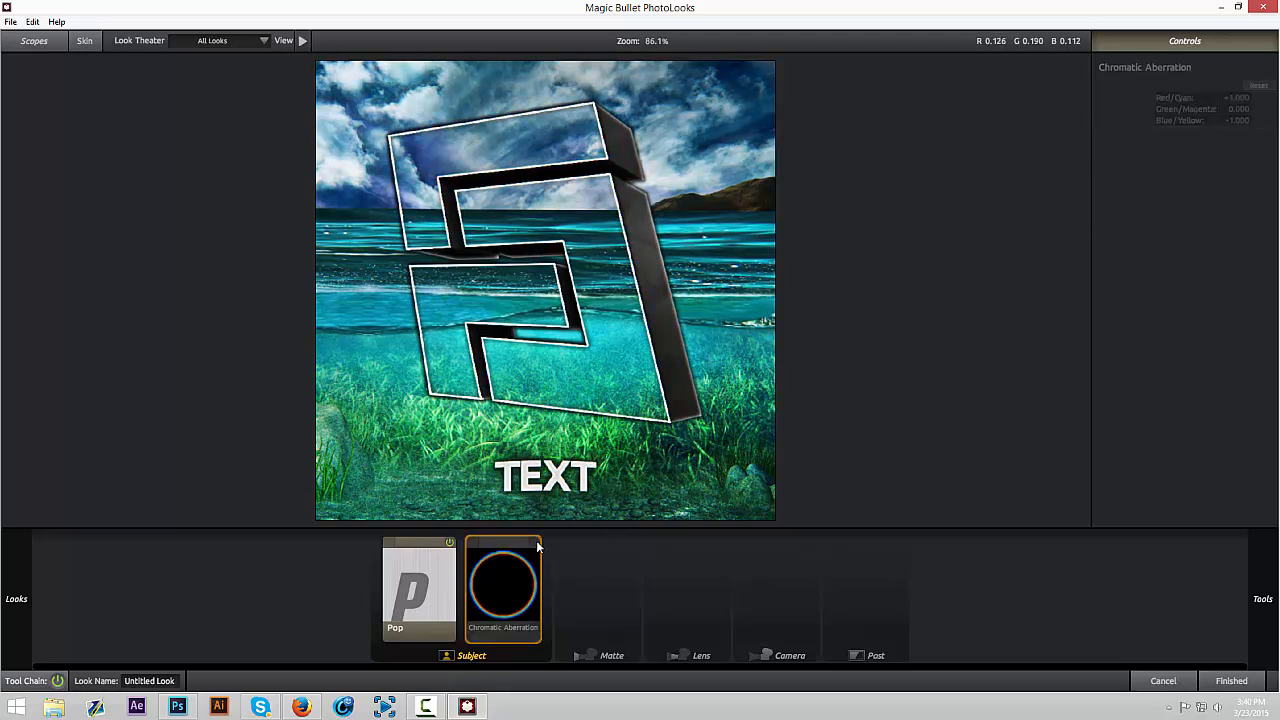
pyautogui.click(535, 543)
pyautogui.click(535, 543)
pyautogui.click(535, 543)
pyautogui.click(535, 543)
pyautogui.click(535, 543)
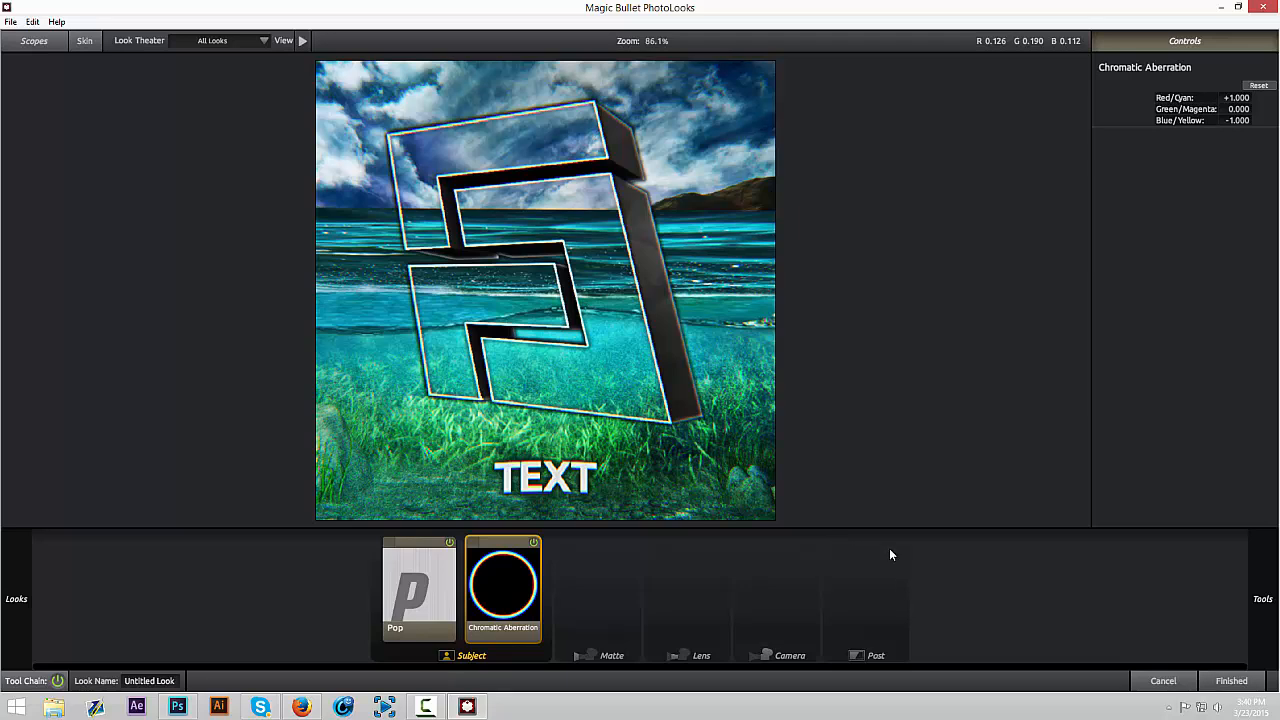
# Try a Crush tool after Chromatic Aberration with Exposure Compensation at +1.00, compare its effect, and delete it
pyautogui.moveTo(1254, 573)
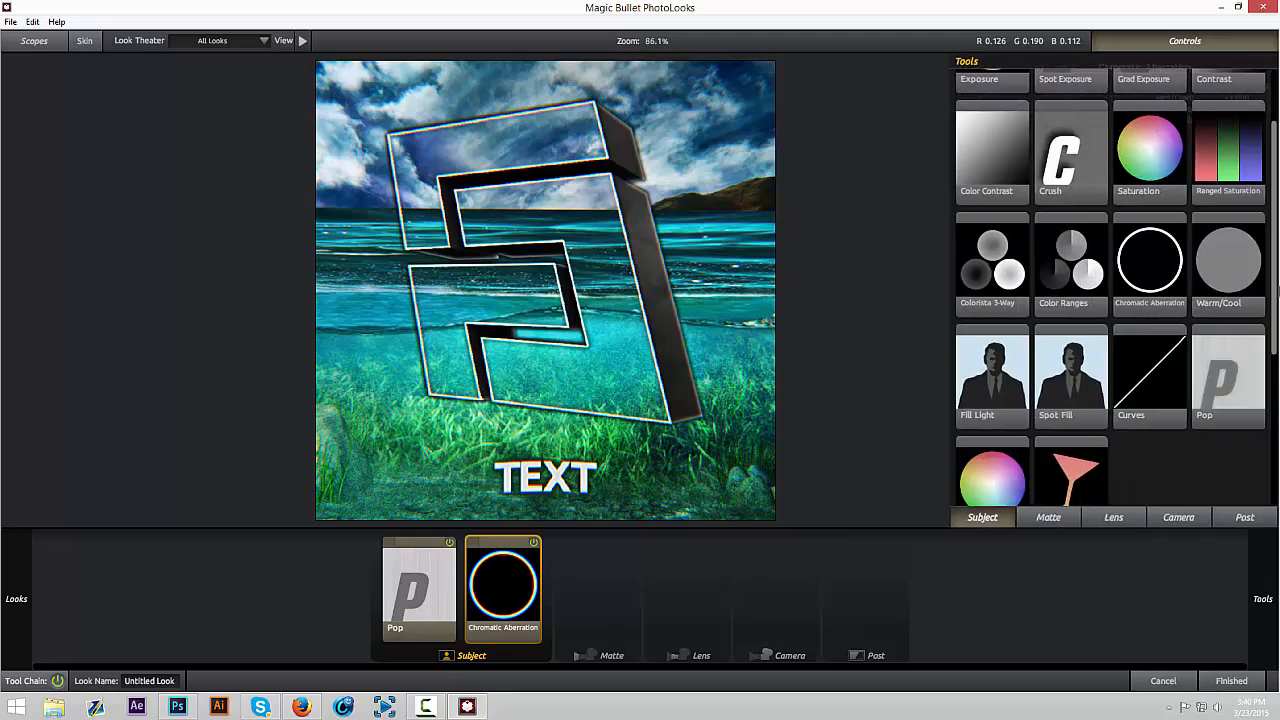
pyautogui.moveTo(1275, 290); pyautogui.dragTo(1275, 362)
pyautogui.scroll(3, 1124, 153)
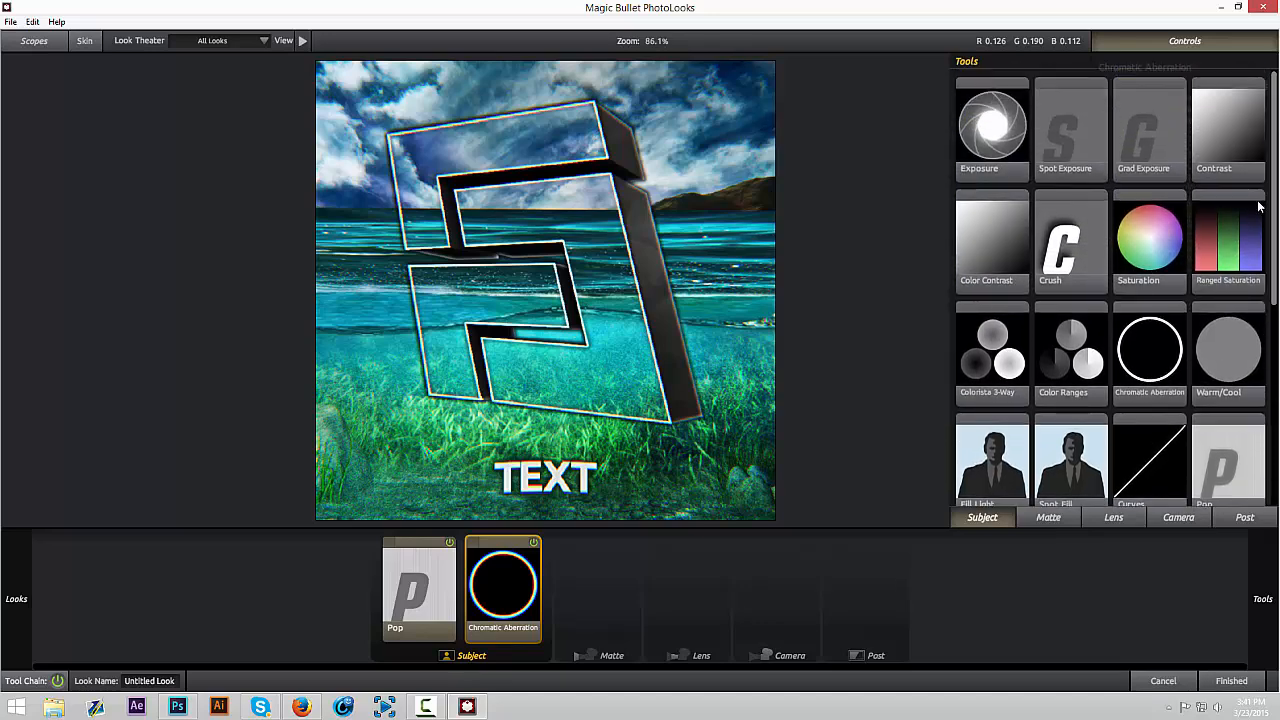
pyautogui.moveTo(1082, 239); pyautogui.dragTo(540, 581)
pyautogui.moveTo(1235, 109)
pyautogui.mouseDown()
pyautogui.moveTo(1260, 109)
pyautogui.moveTo(1242, 109)
pyautogui.mouseUp()
pyautogui.click(577, 542)
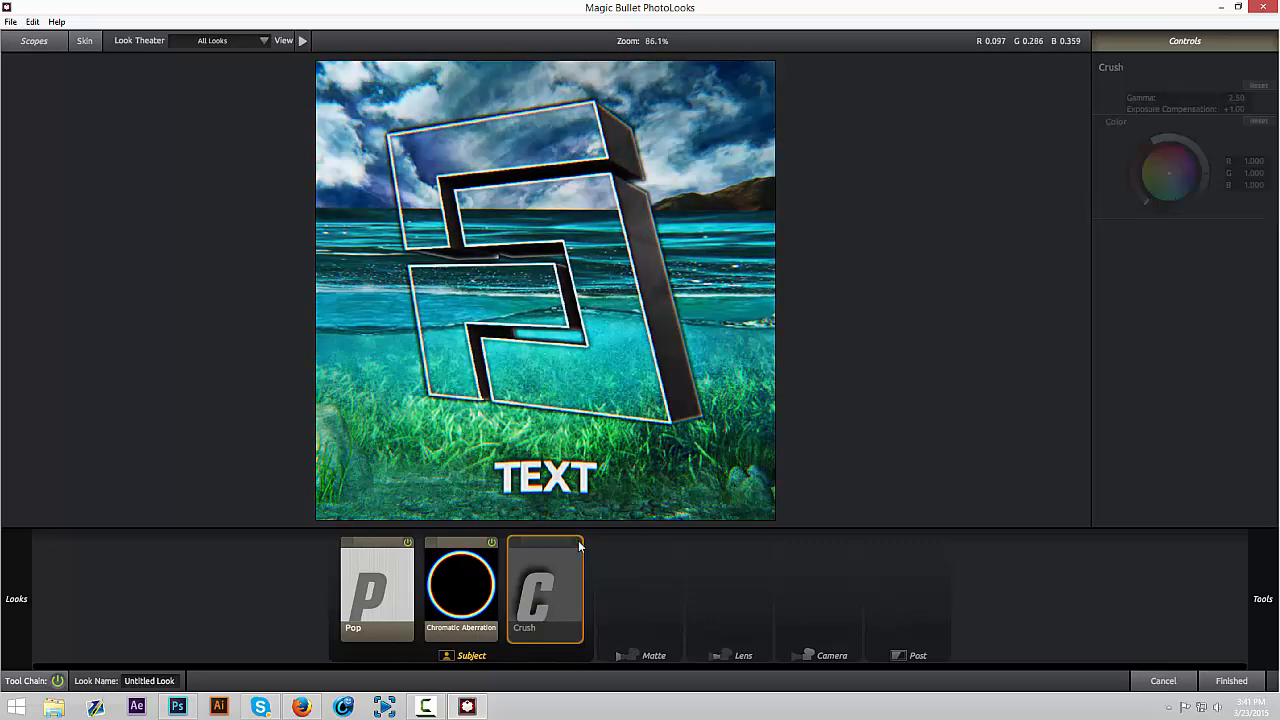
pyautogui.click(577, 542)
pyautogui.click(577, 542)
pyautogui.press('Delete')
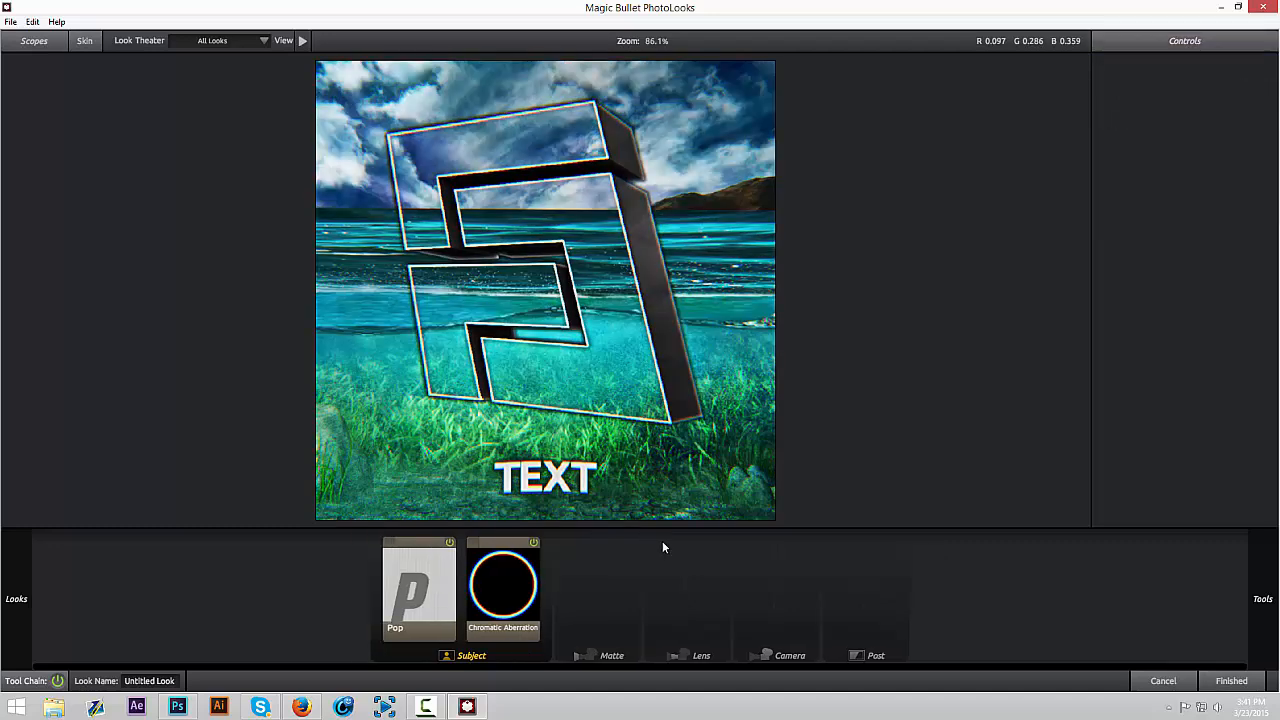
# Look through the Subject, Matte and Lens tools and add Anamorphic Flare to the Lens stage
pyautogui.moveTo(1262, 592)
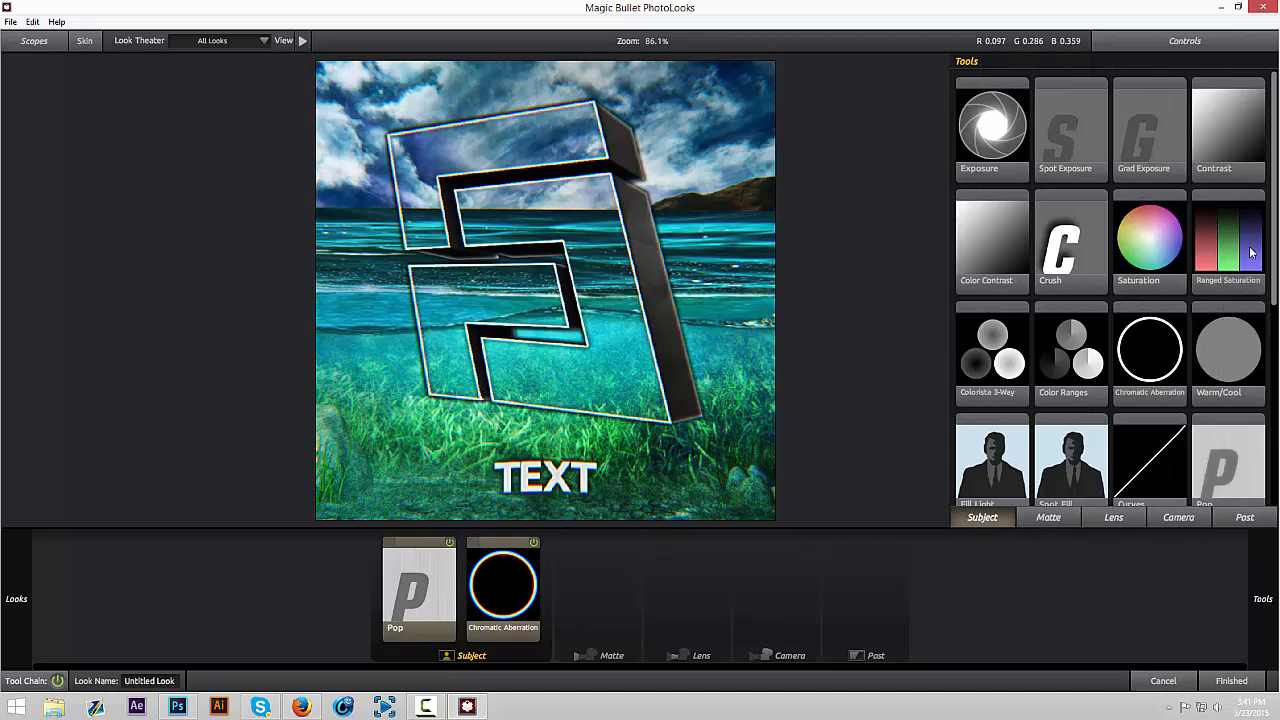
pyautogui.moveTo(1277, 262)
pyautogui.mouseDown()
pyautogui.moveTo(1268, 380)
pyautogui.moveTo(1272, 240)
pyautogui.mouseUp()
pyautogui.click(1050, 517)
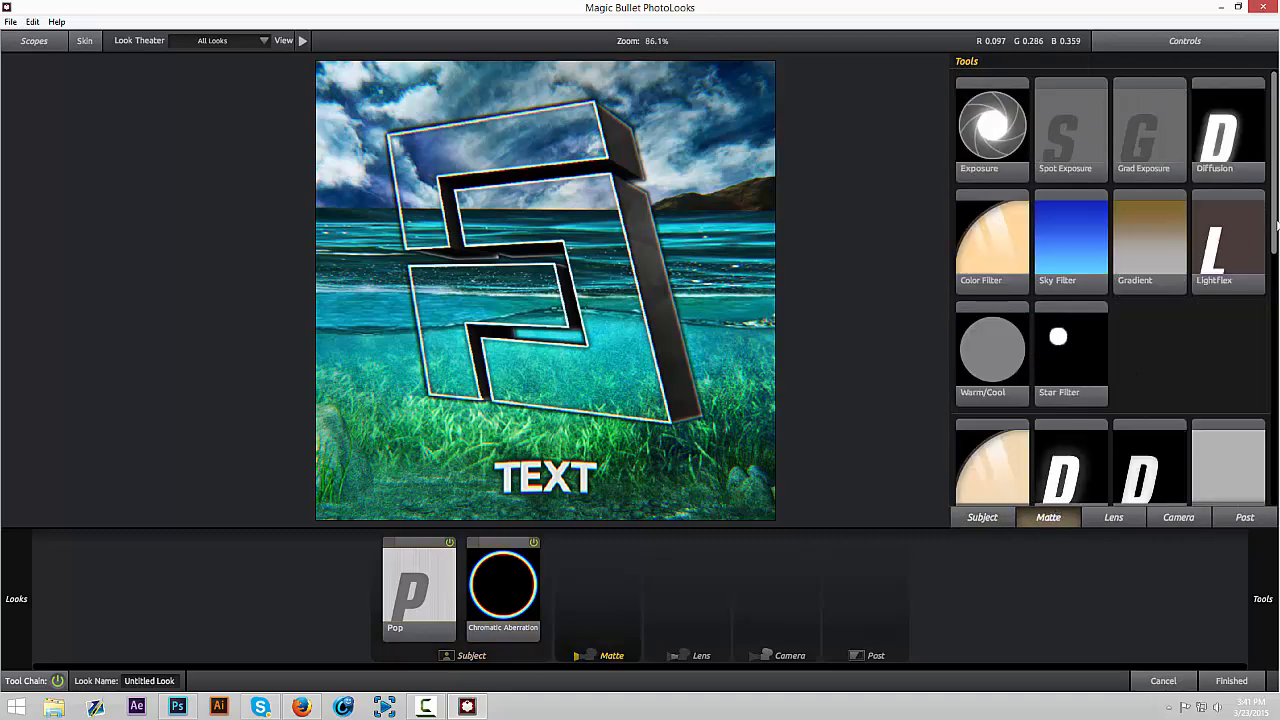
pyautogui.moveTo(1275, 227); pyautogui.dragTo(1208, 206)
pyautogui.click(1116, 518)
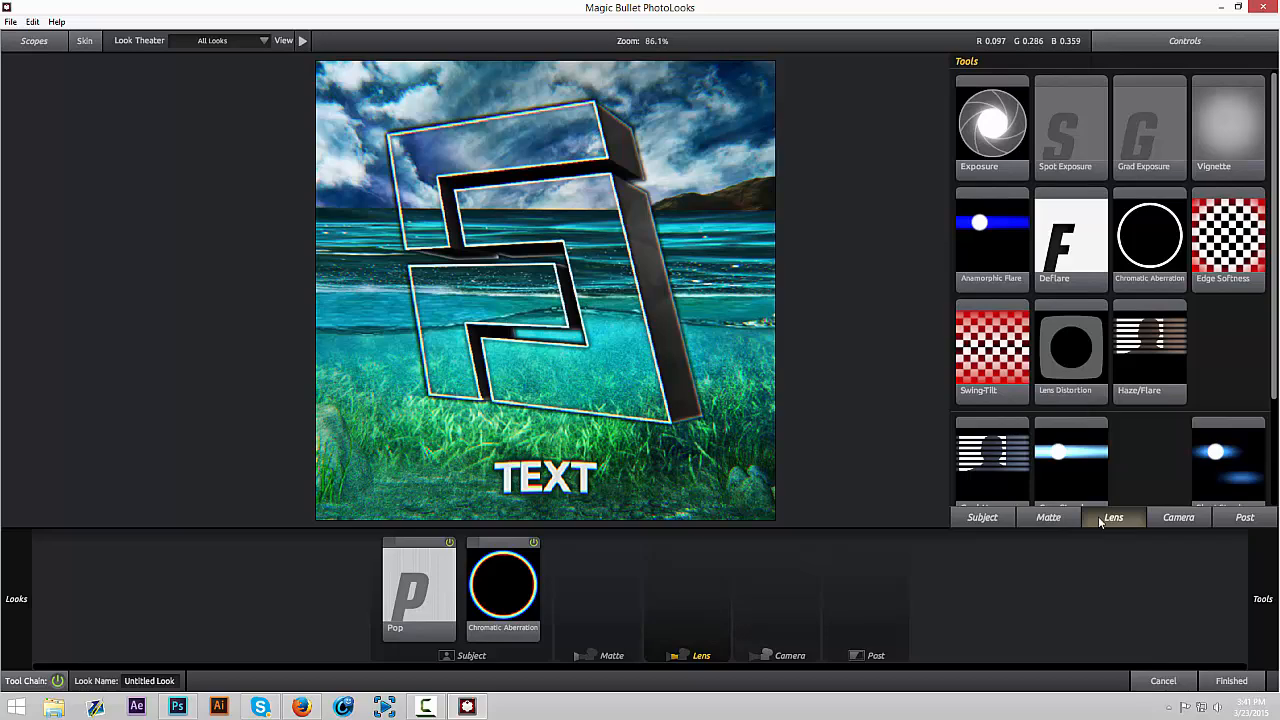
pyautogui.click(985, 520)
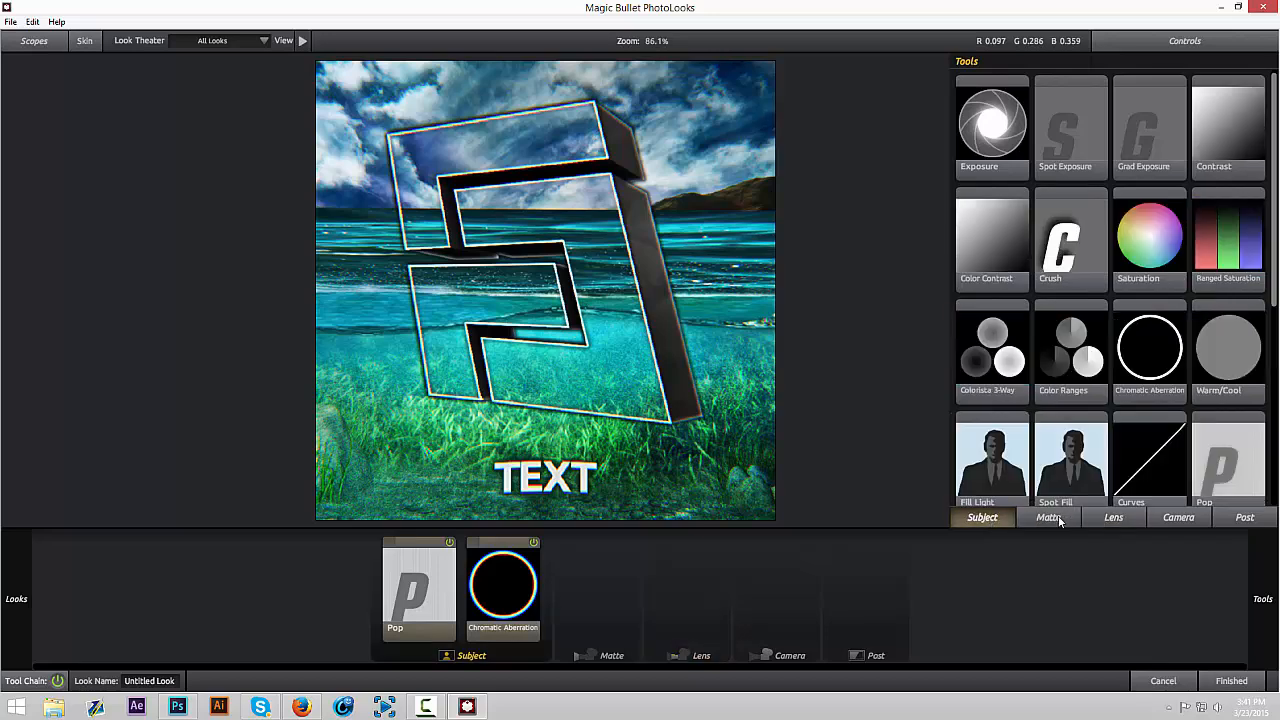
pyautogui.click(1120, 518)
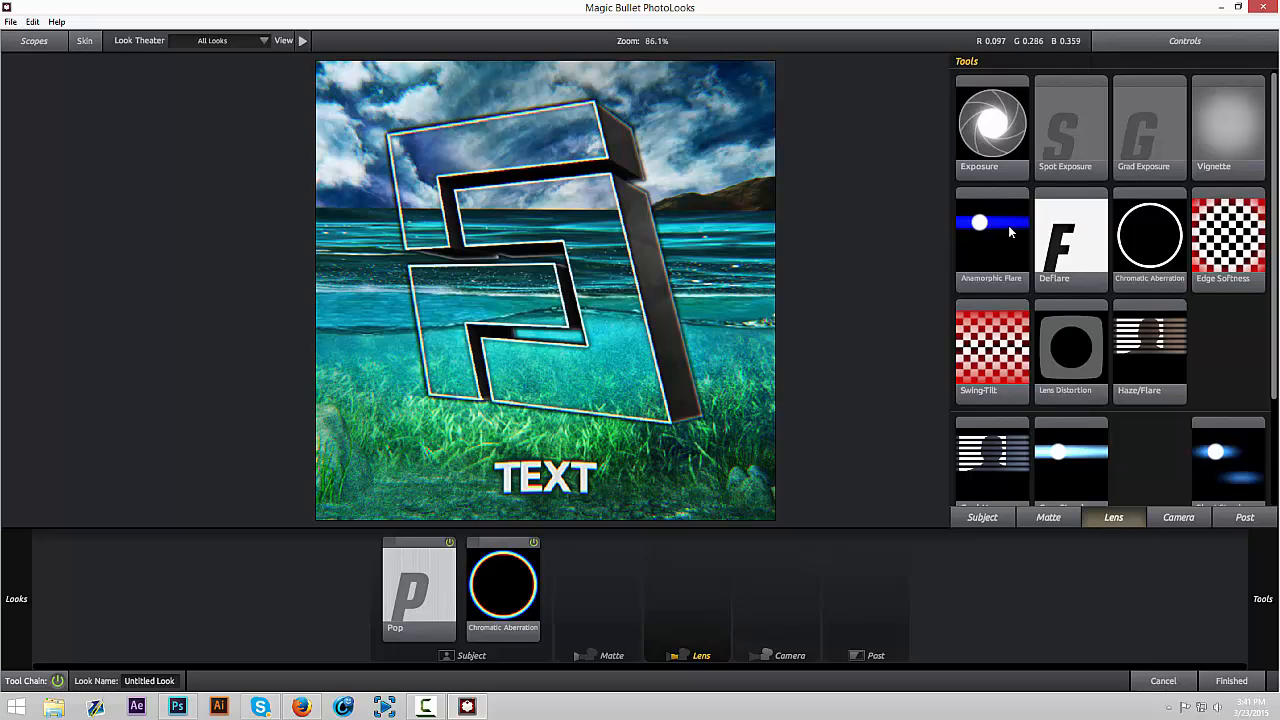
pyautogui.moveTo(1008, 230); pyautogui.dragTo(685, 580)
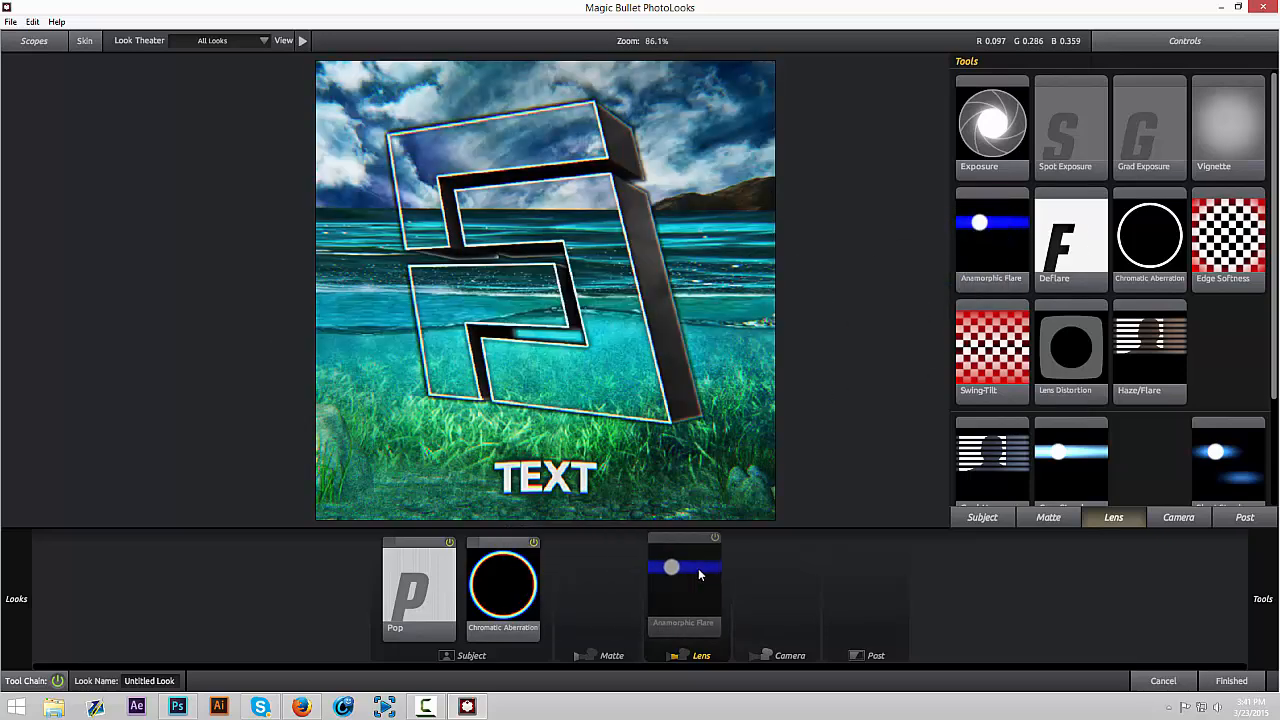
# Set the Anamorphic Flare's Size to 51.77%, adjust its Boost, and compare the image with the flare off and on
pyautogui.moveTo(1256, 108)
pyautogui.mouseDown()
pyautogui.moveTo(1272, 108)
pyautogui.moveTo(1150, 98)
pyautogui.moveTo(1136, 109)
pyautogui.mouseUp()
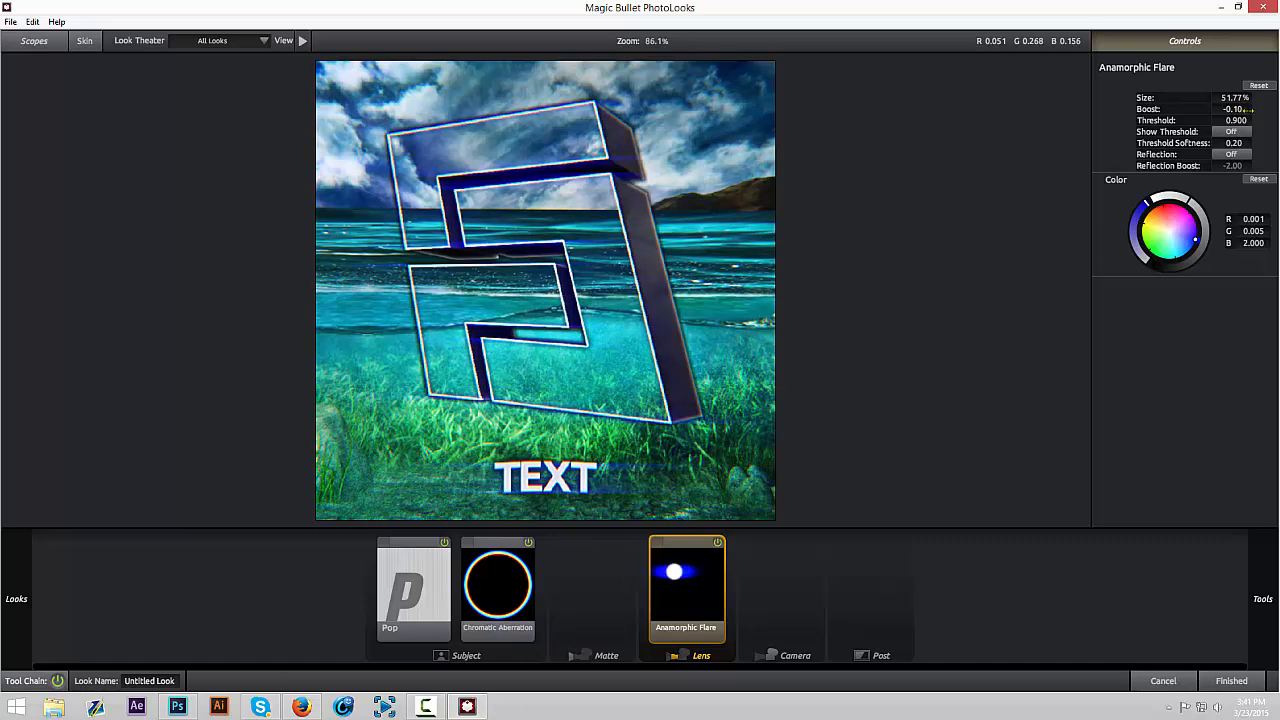
pyautogui.moveTo(1245, 109); pyautogui.dragTo(1247, 109)
pyautogui.click(717, 543)
pyautogui.click(717, 543)
# Add Haze/Flare after Anamorphic Flare in the Lens stage and tint it blue (R 0.027, G 0.090, B 1.000)
pyautogui.moveTo(1265, 330)
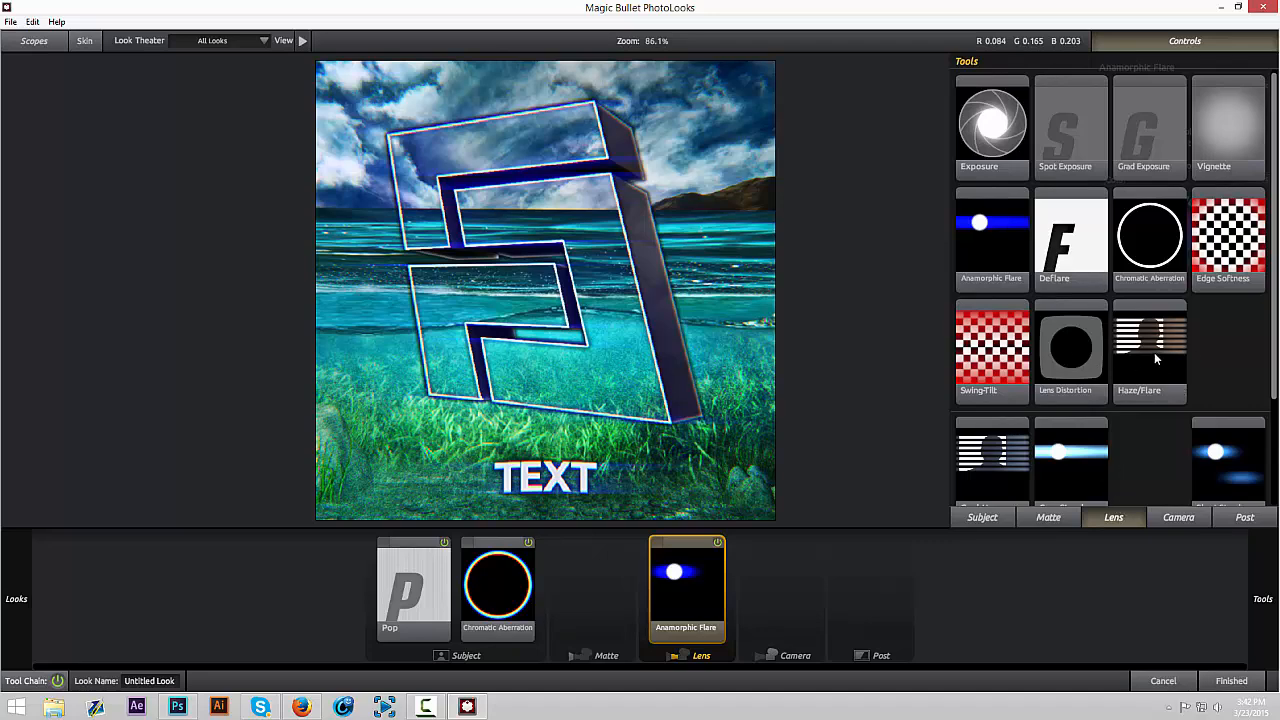
pyautogui.moveTo(1157, 338); pyautogui.dragTo(800, 545)
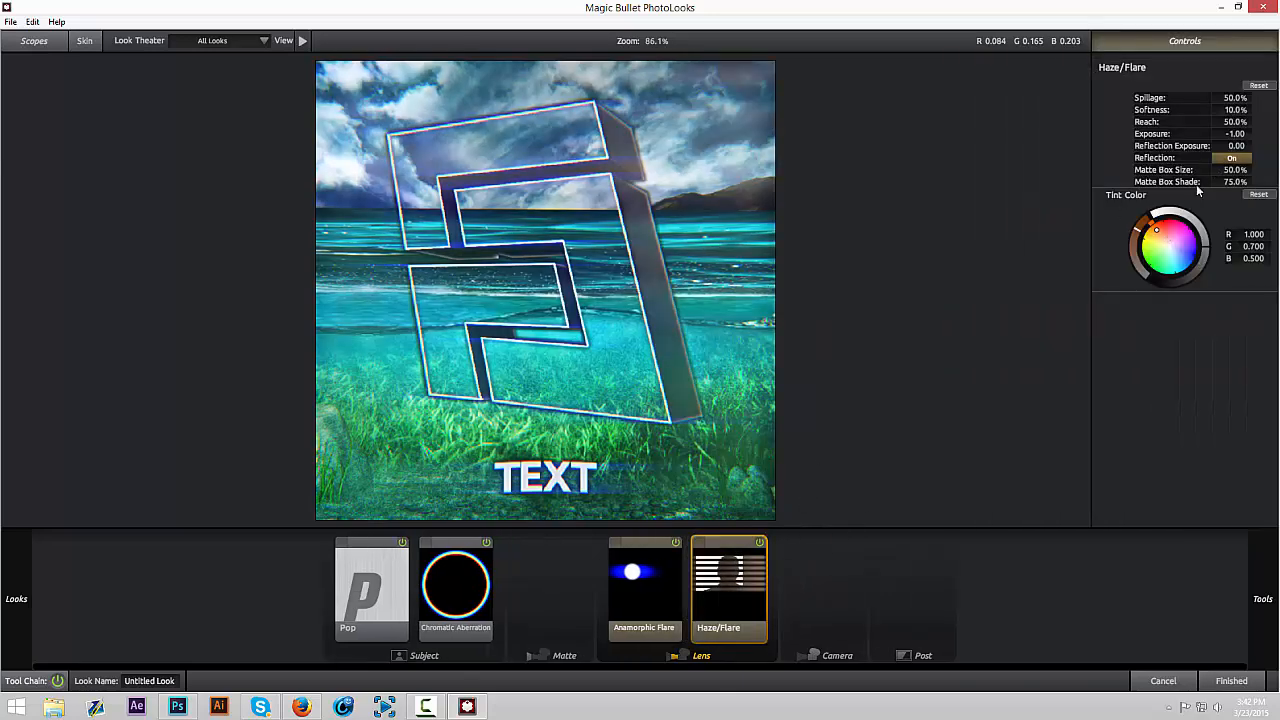
pyautogui.click(1181, 248)
pyautogui.moveTo(1181, 248); pyautogui.dragTo(1194, 255)
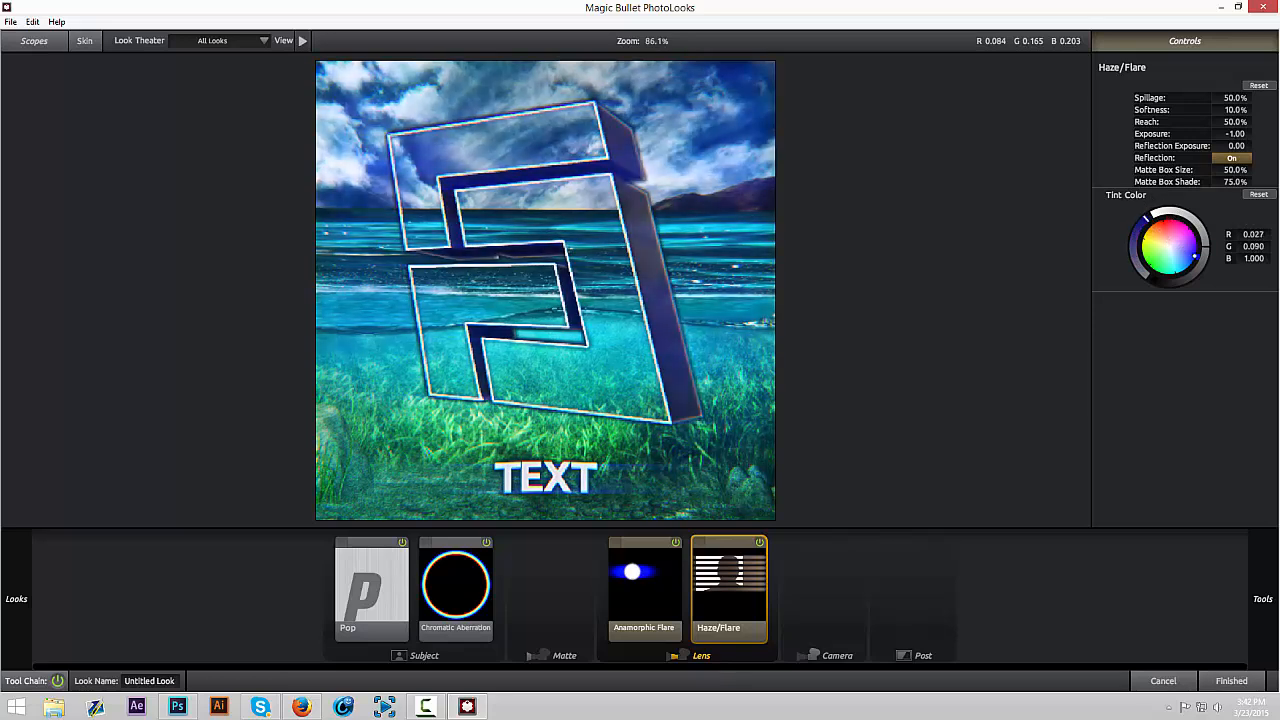
# Set the Haze/Flare's Spillage to 100%, Softness to 52%, Reach to 19%, Exposure to -0.70 and Reflection Exposure to +1.00
pyautogui.moveTo(1234, 99); pyautogui.dragTo(1192, 110)
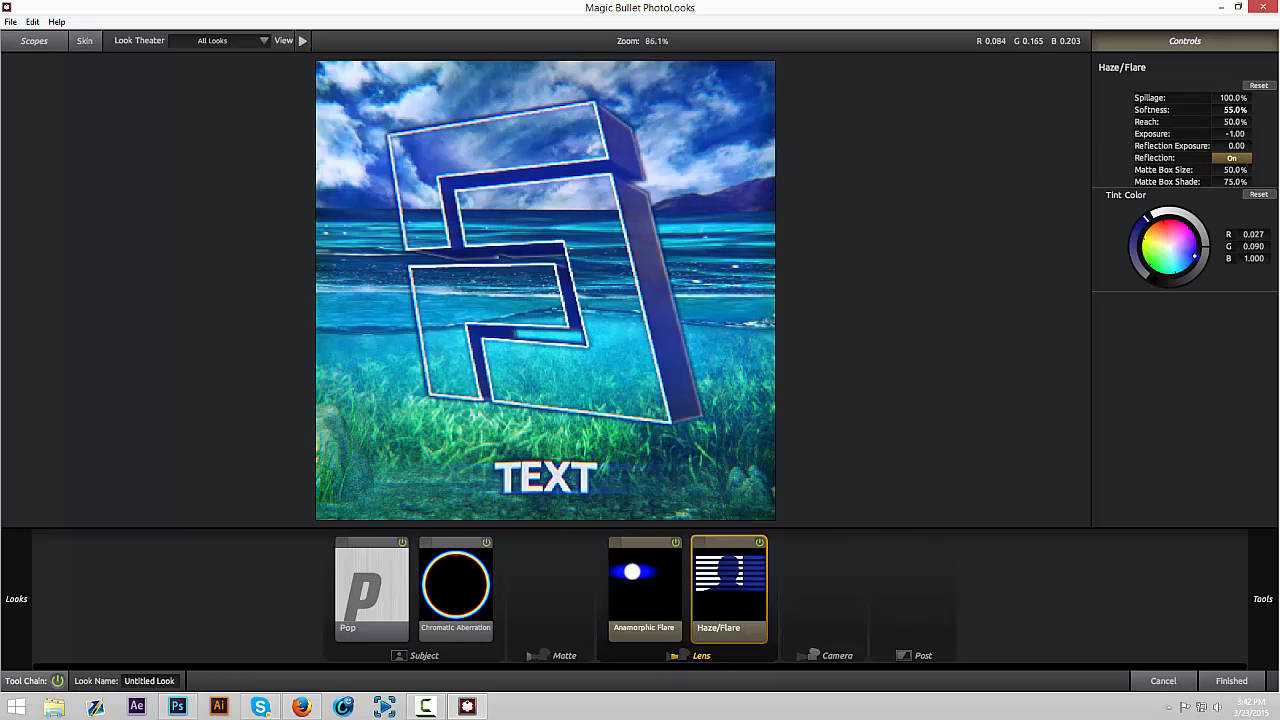
pyautogui.moveTo(1236, 133)
pyautogui.mouseDown()
pyautogui.moveTo(1264, 133)
pyautogui.moveTo(1228, 133)
pyautogui.mouseUp()
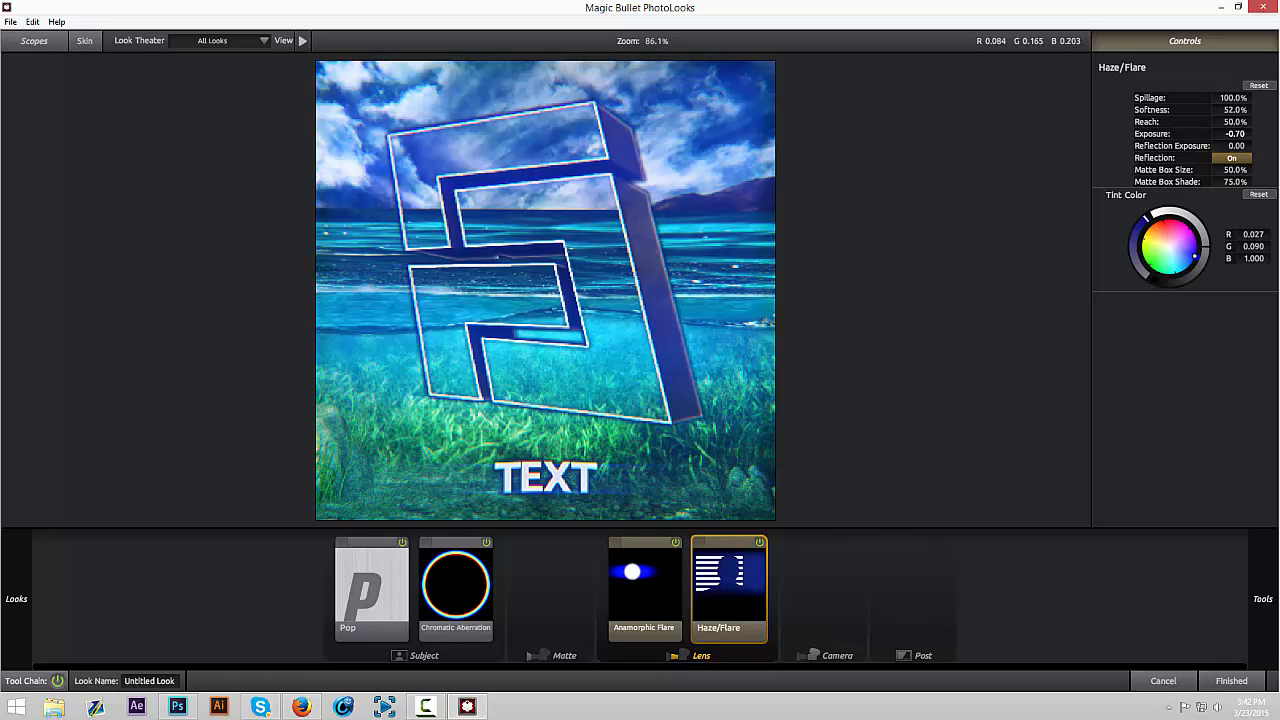
pyautogui.moveTo(1240, 121)
pyautogui.mouseDown()
pyautogui.moveTo(1262, 121)
pyautogui.moveTo(1225, 121)
pyautogui.moveTo(1248, 145)
pyautogui.mouseUp()
pyautogui.click(1237, 146)
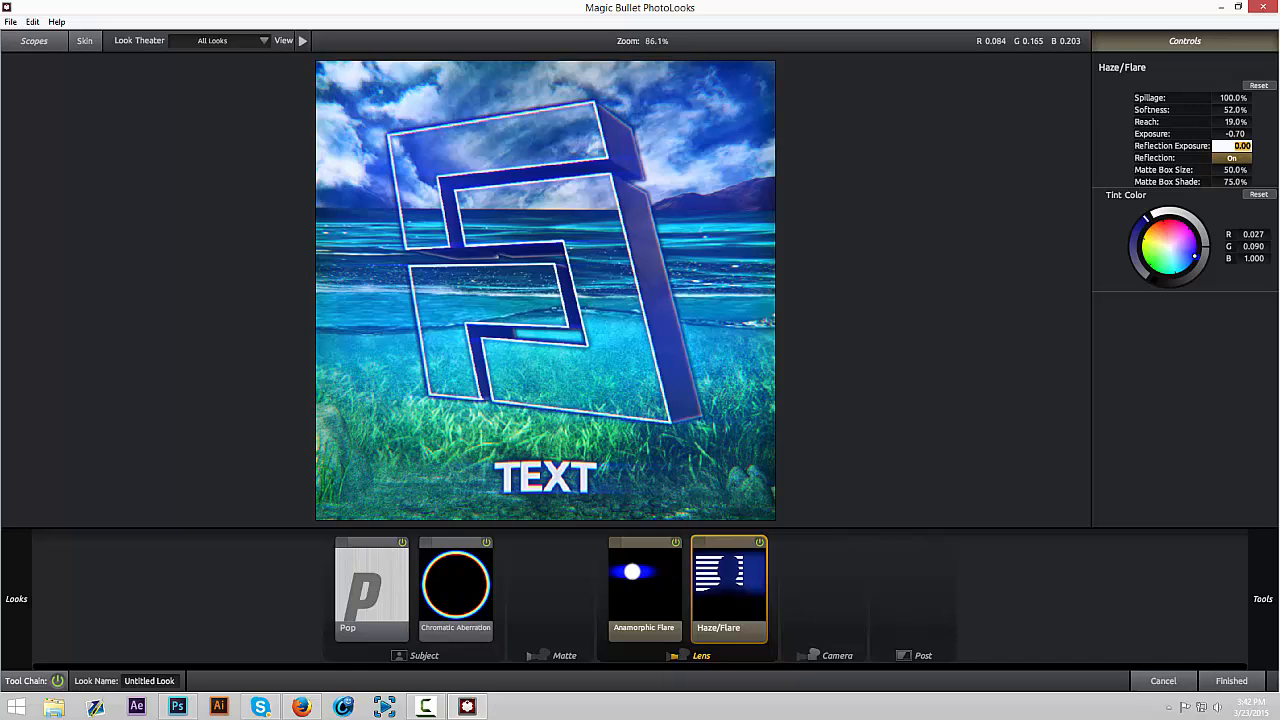
pyautogui.click(1261, 148)
pyautogui.moveTo(1236, 145); pyautogui.dragTo(1247, 145)
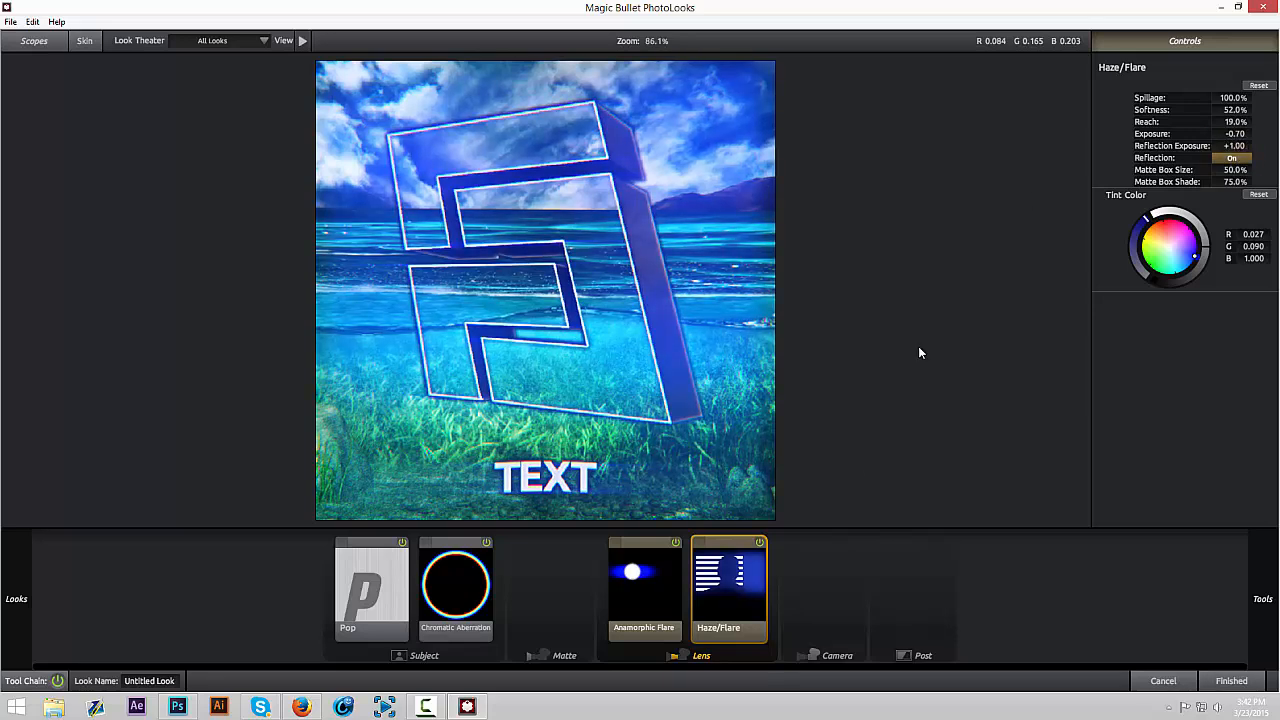
# Compare the image with the Haze/Flare tool switched off and on
pyautogui.click(760, 542)
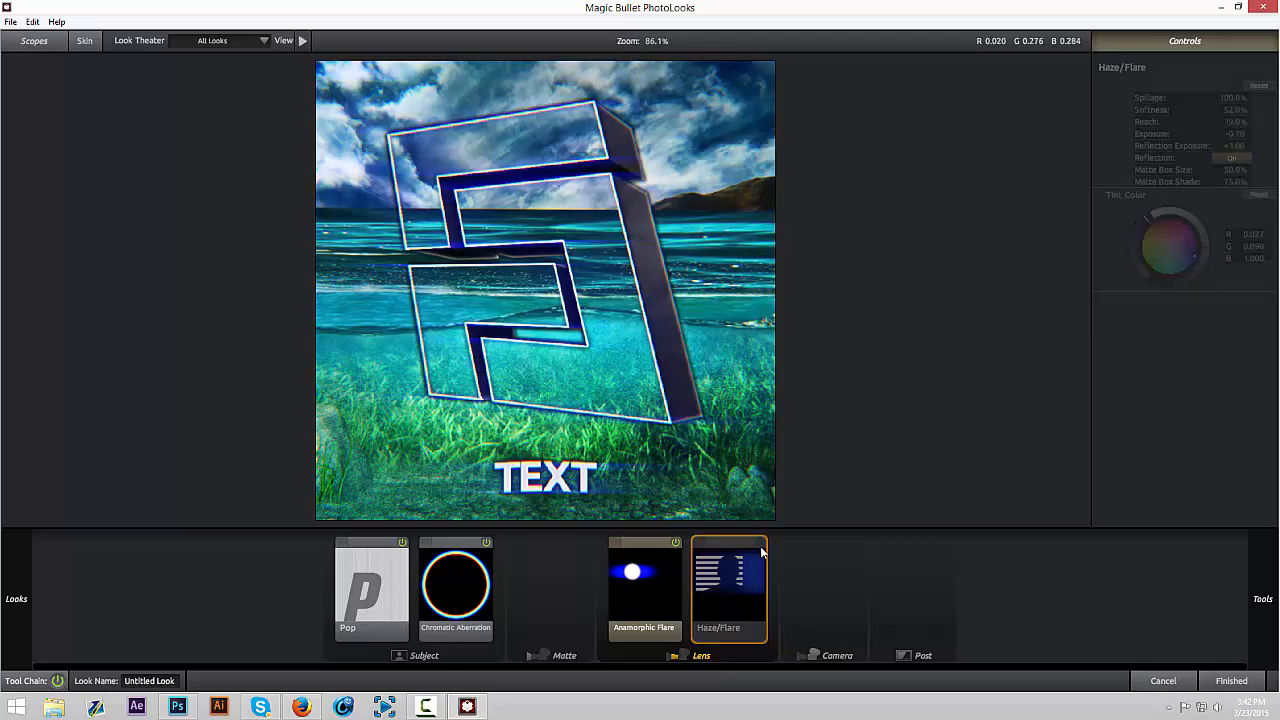
pyautogui.click(760, 542)
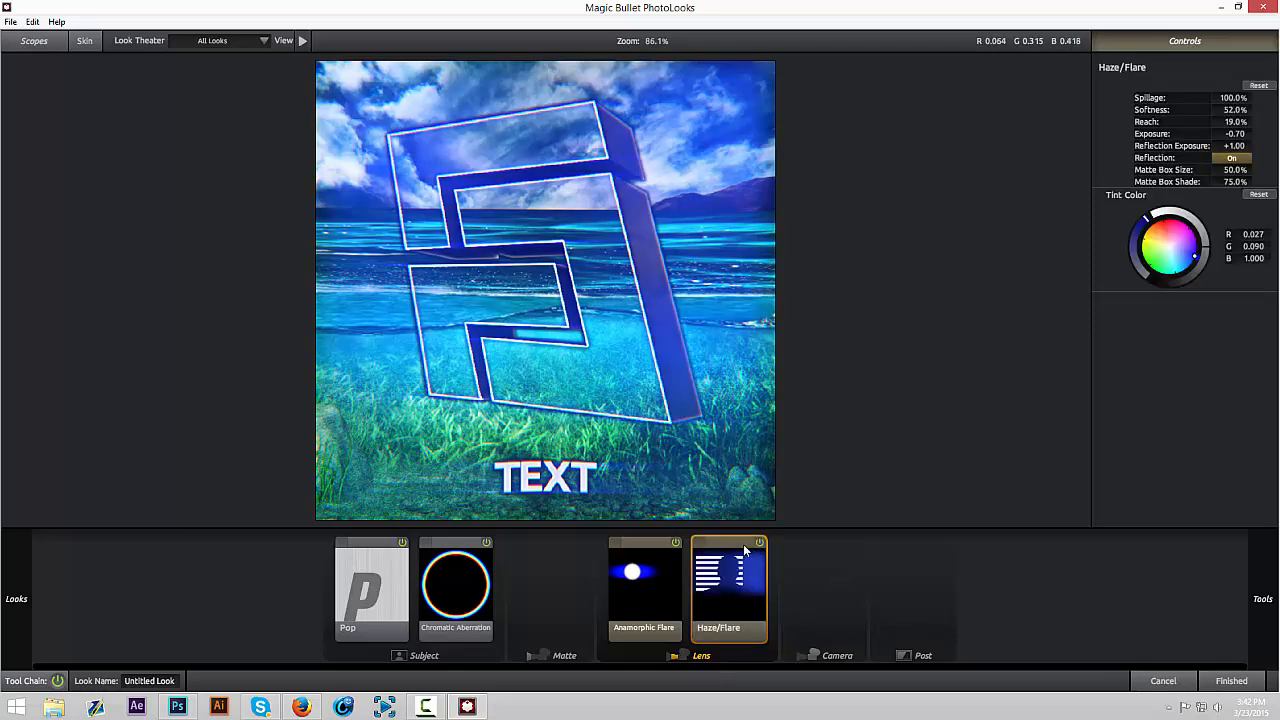
pyautogui.click(760, 542)
pyautogui.click(760, 542)
pyautogui.click(1074, 573)
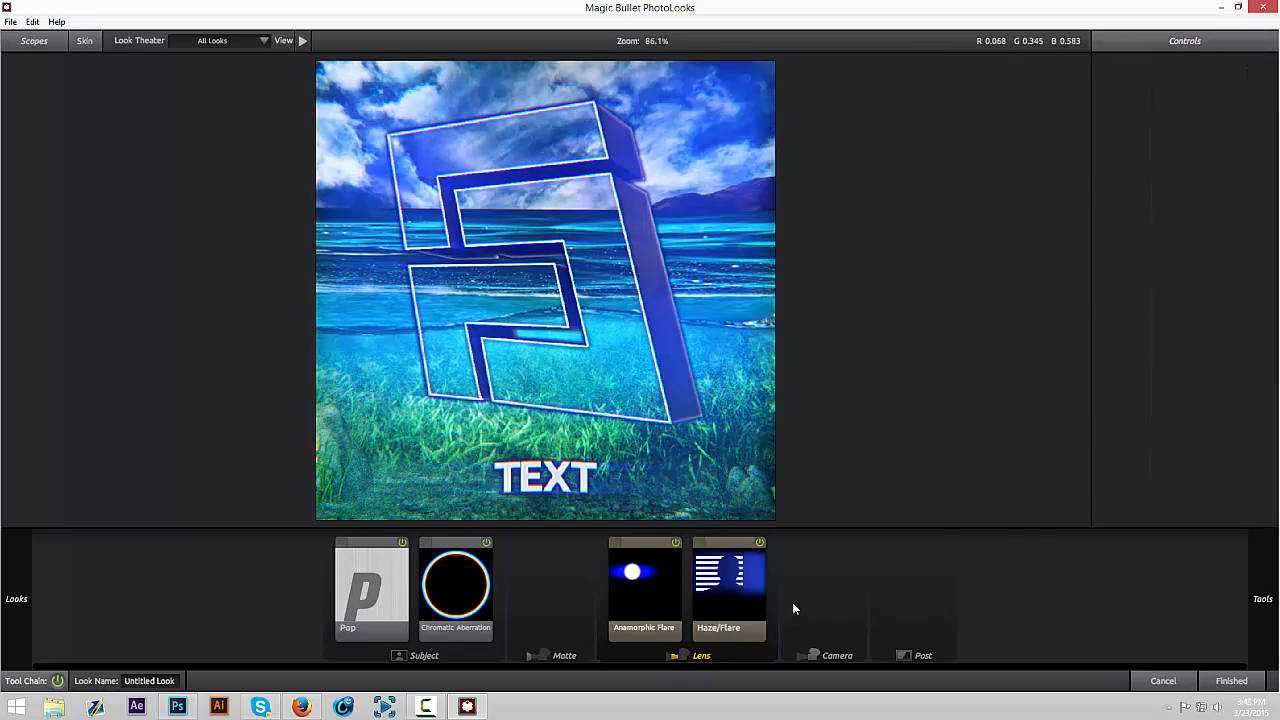
# Add Lens Distortion after Haze/Flare in the Lens stage and set its Distortion to -30%
pyautogui.moveTo(1265, 600)
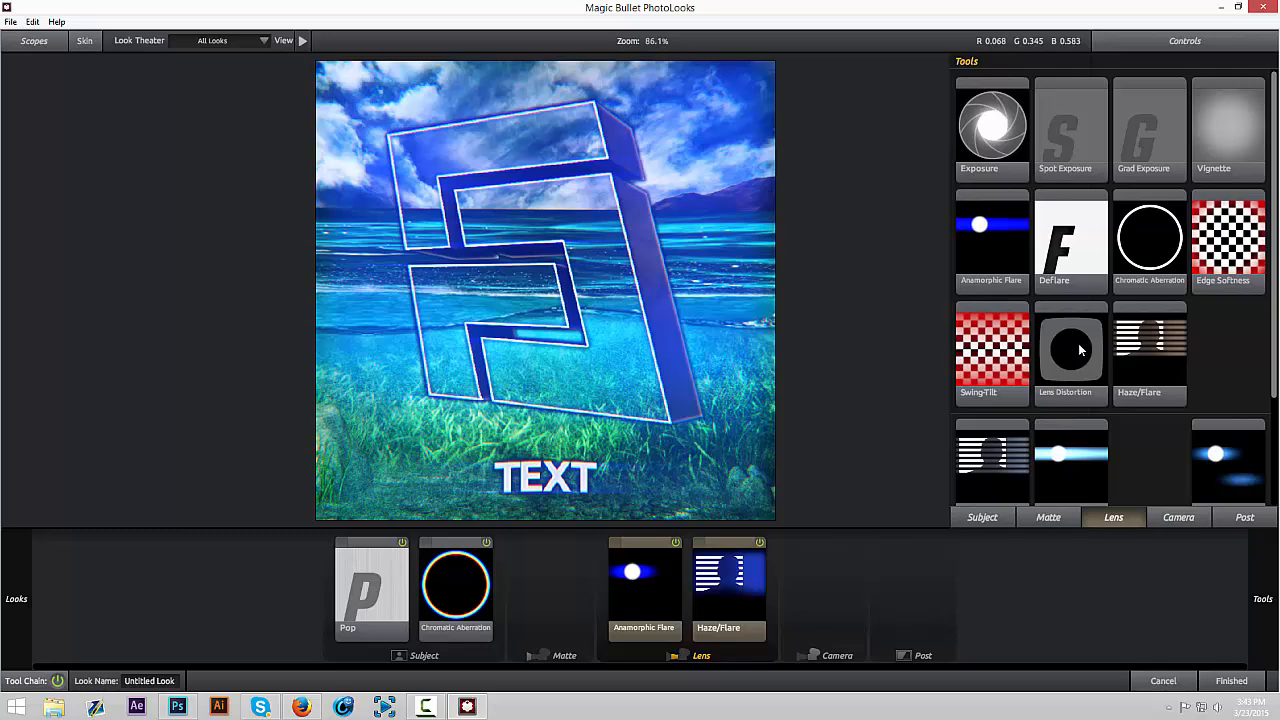
pyautogui.moveTo(1078, 352); pyautogui.dragTo(840, 568)
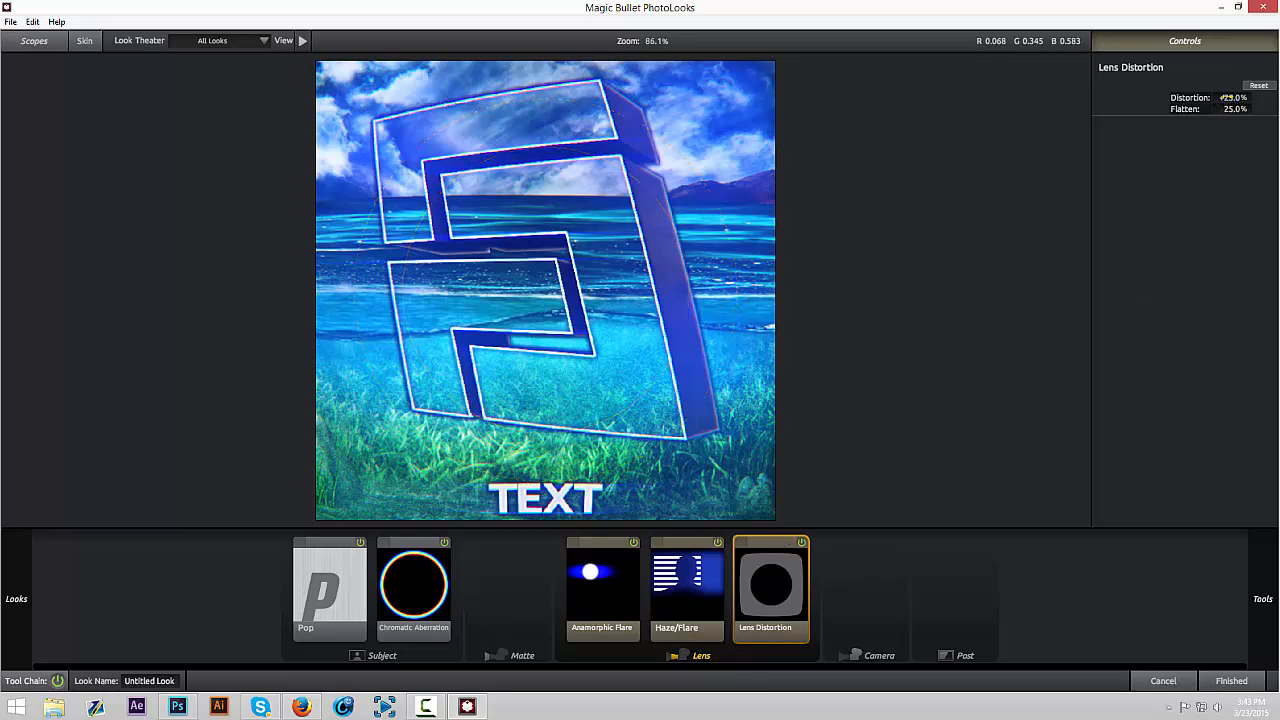
pyautogui.moveTo(1226, 97)
pyautogui.mouseDown()
pyautogui.moveTo(1170, 97)
pyautogui.moveTo(1222, 97)
pyautogui.mouseUp()
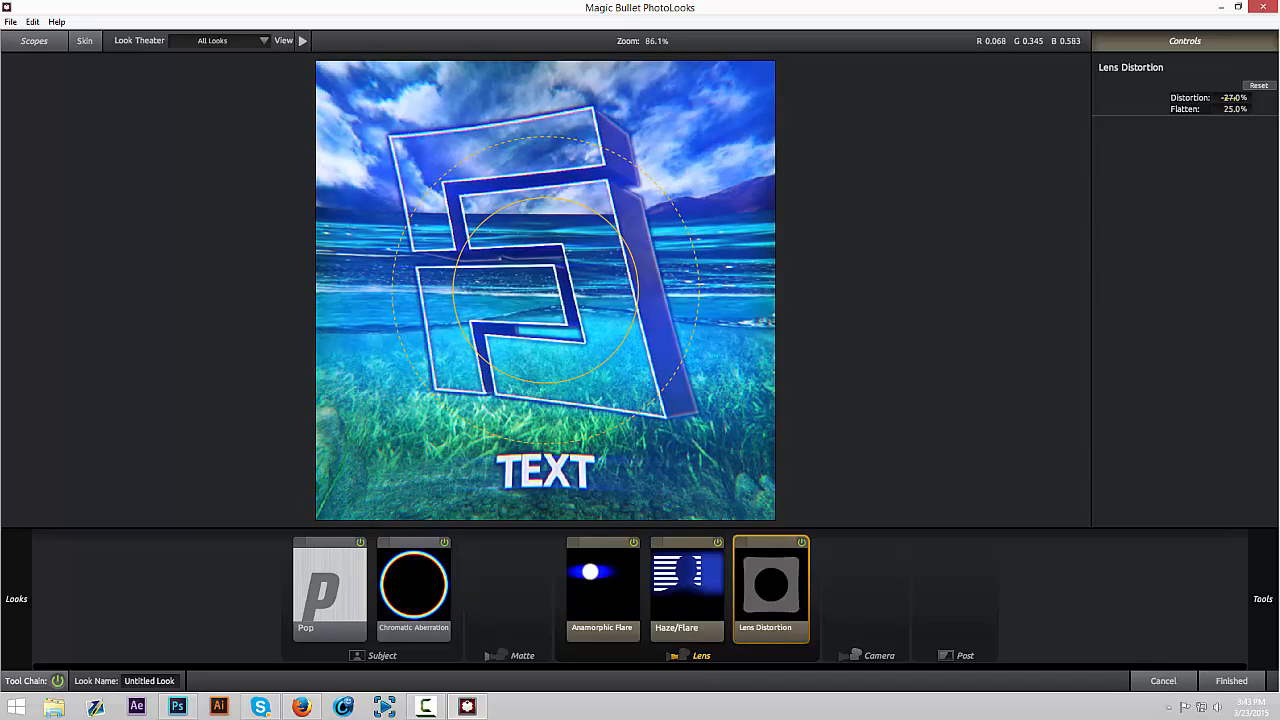
pyautogui.moveTo(1229, 98); pyautogui.dragTo(1224, 98)
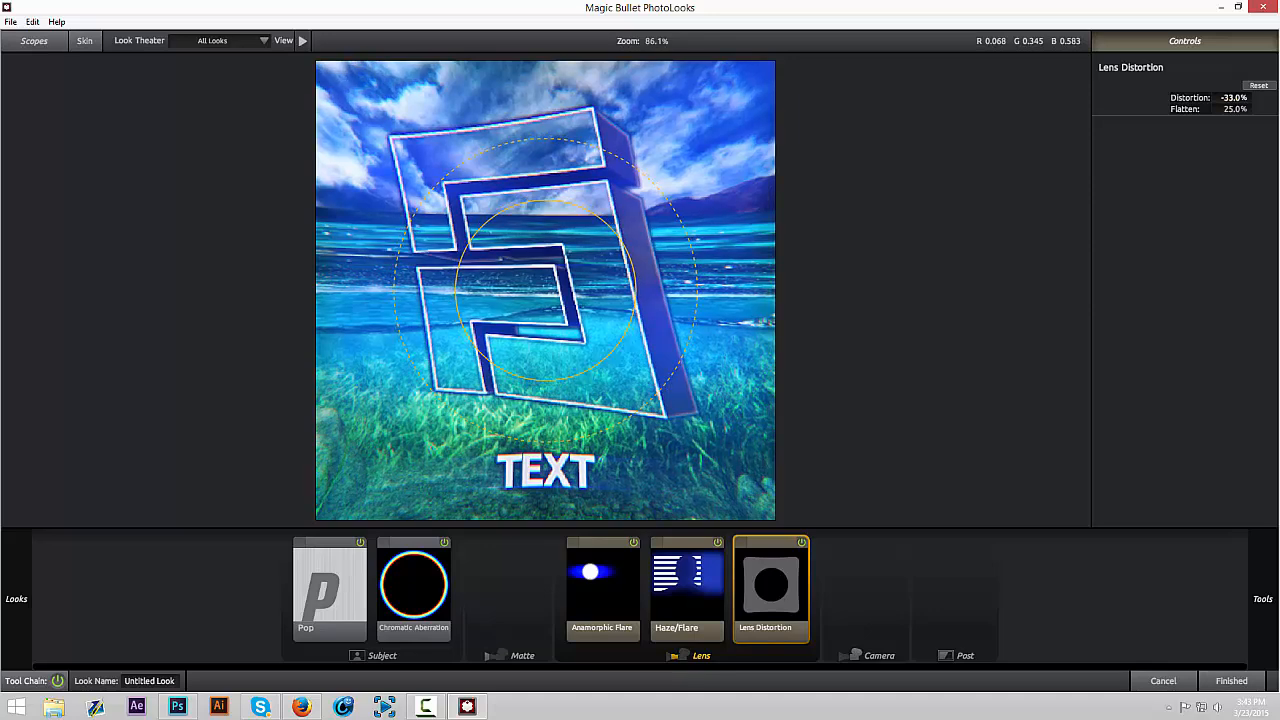
pyautogui.click(1226, 98)
pyautogui.write('-30')
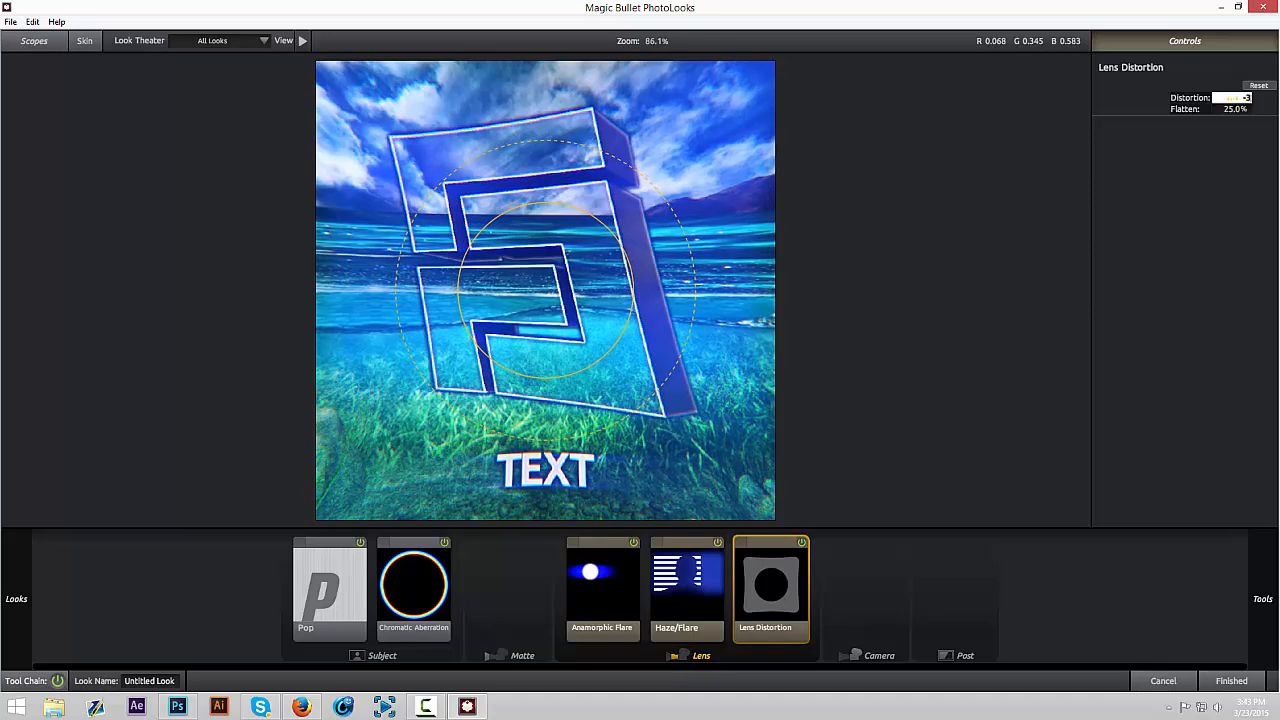
pyautogui.press('Return')
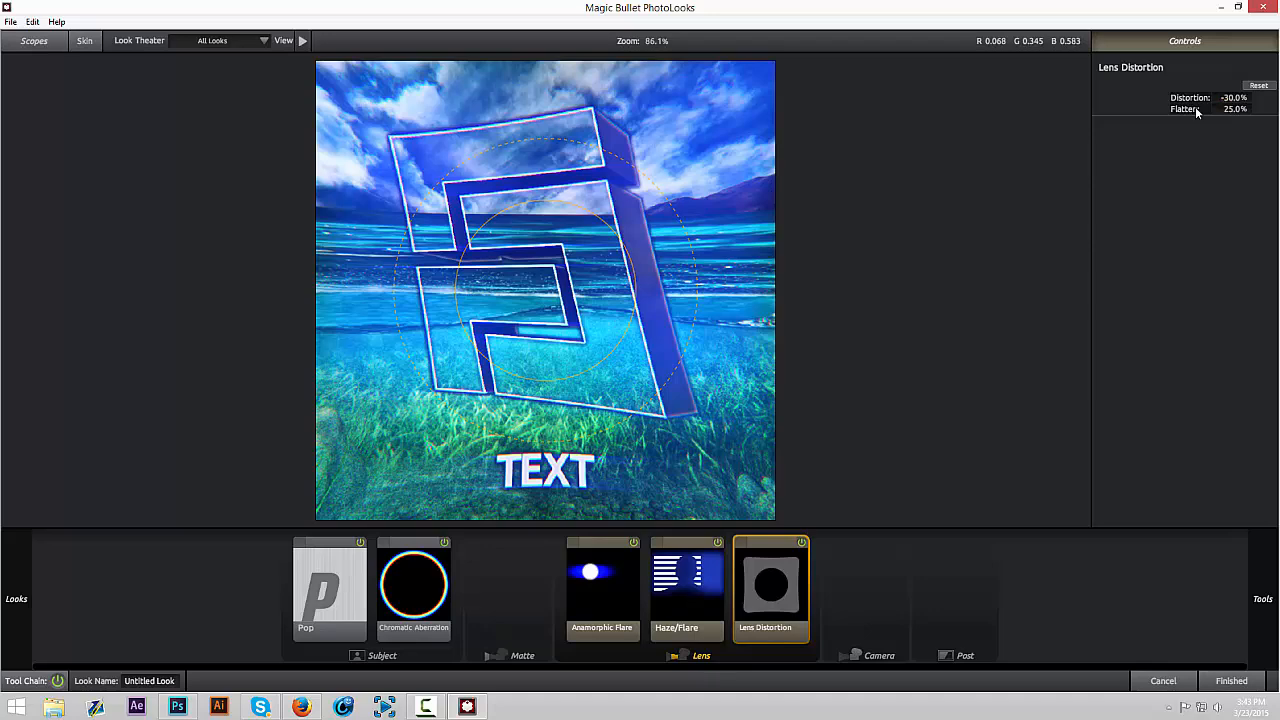
# Compare the image with Lens Distortion switched off and on
pyautogui.click(803, 543)
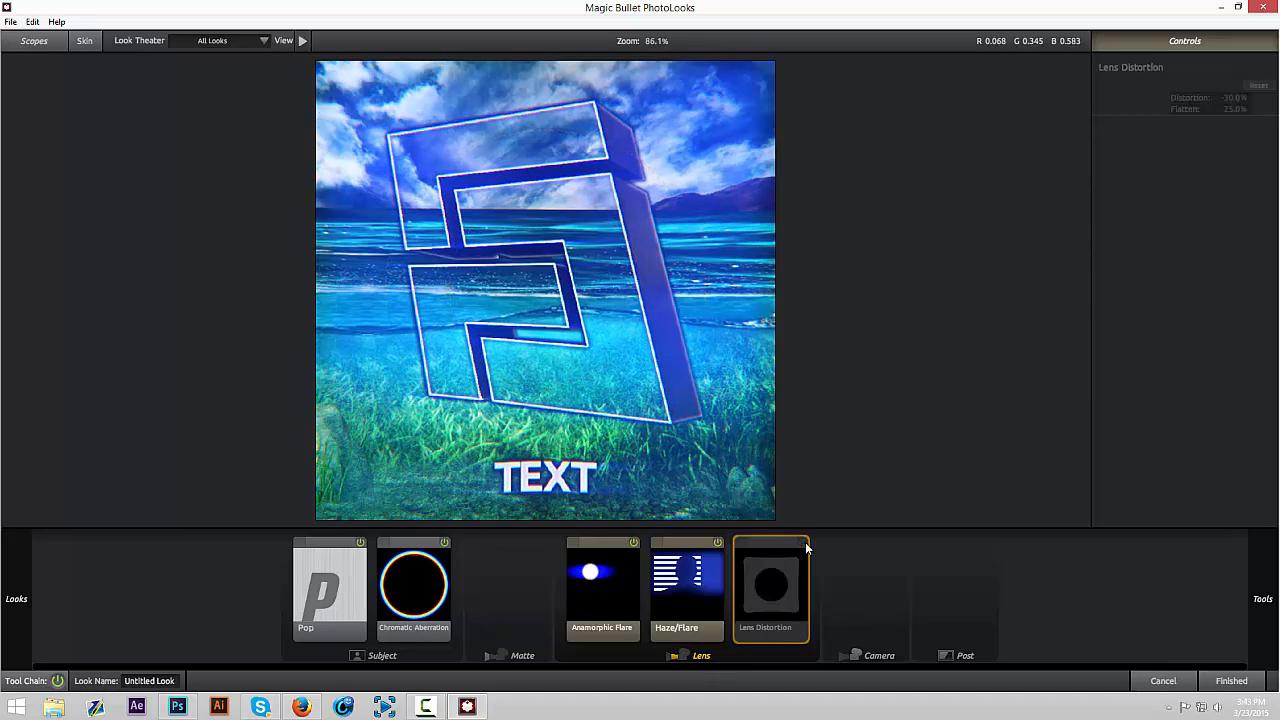
pyautogui.click(803, 543)
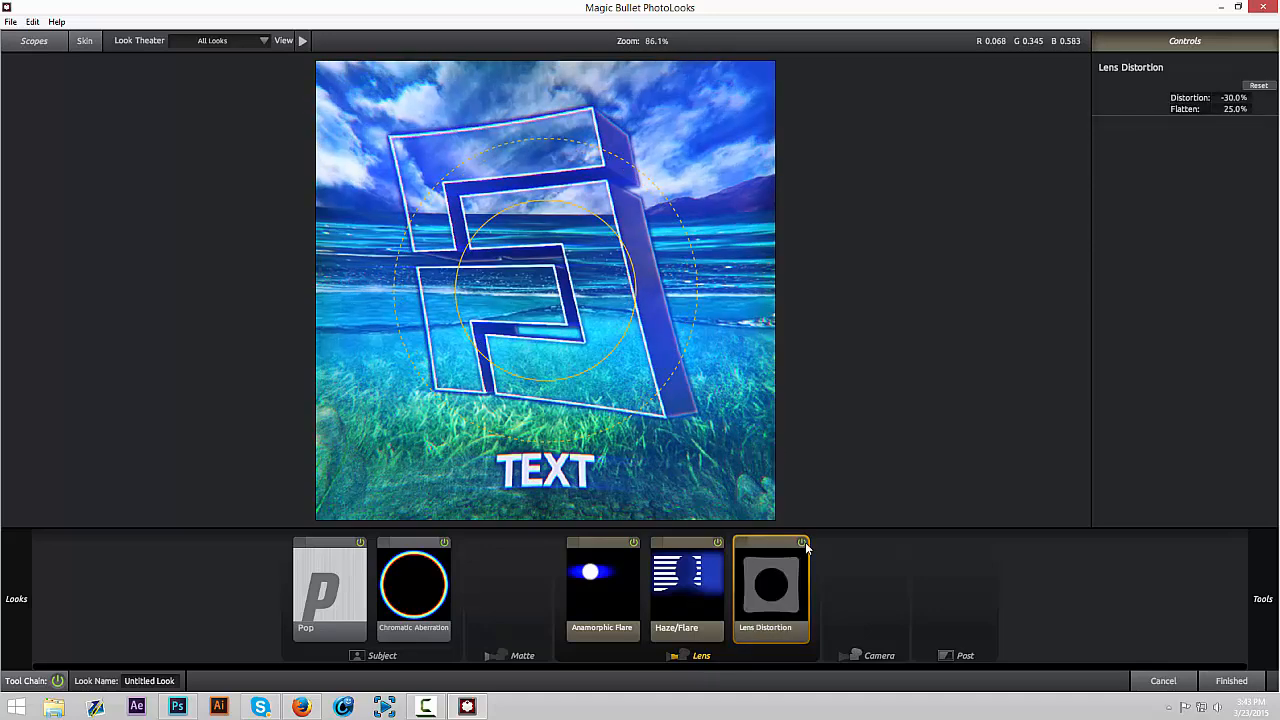
pyautogui.click(803, 543)
pyautogui.click(803, 543)
# Look through the Camera and Post tools and add Curves to the Post stage
pyautogui.moveTo(1276, 614)
pyautogui.moveTo(1275, 369); pyautogui.dragTo(1272, 332)
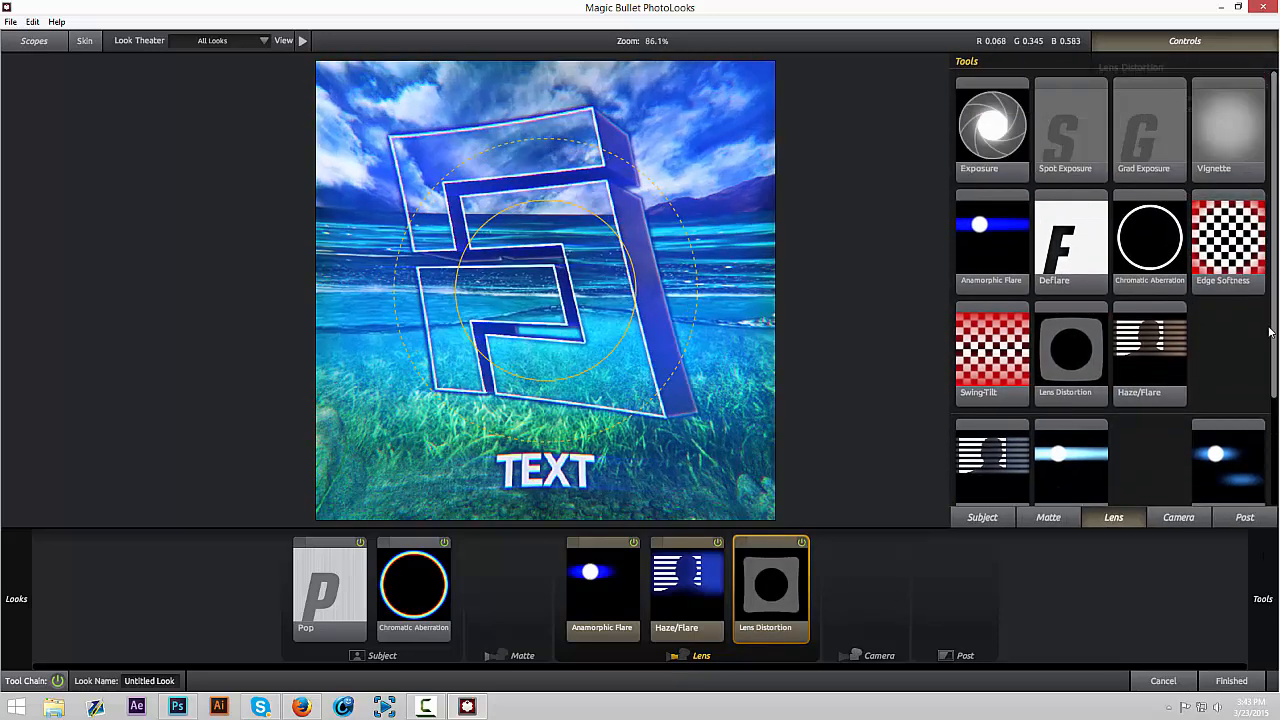
pyautogui.click(1226, 517)
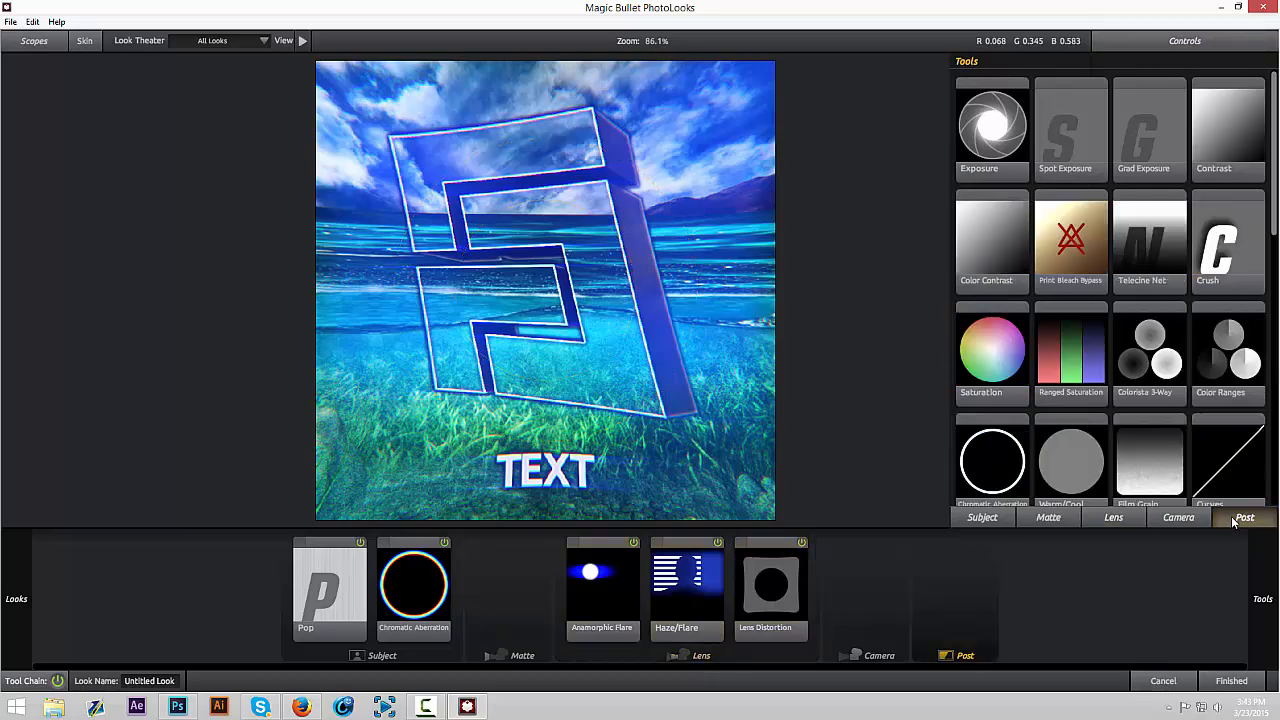
pyautogui.click(1169, 518)
pyautogui.scroll(-5, 1261, 471)
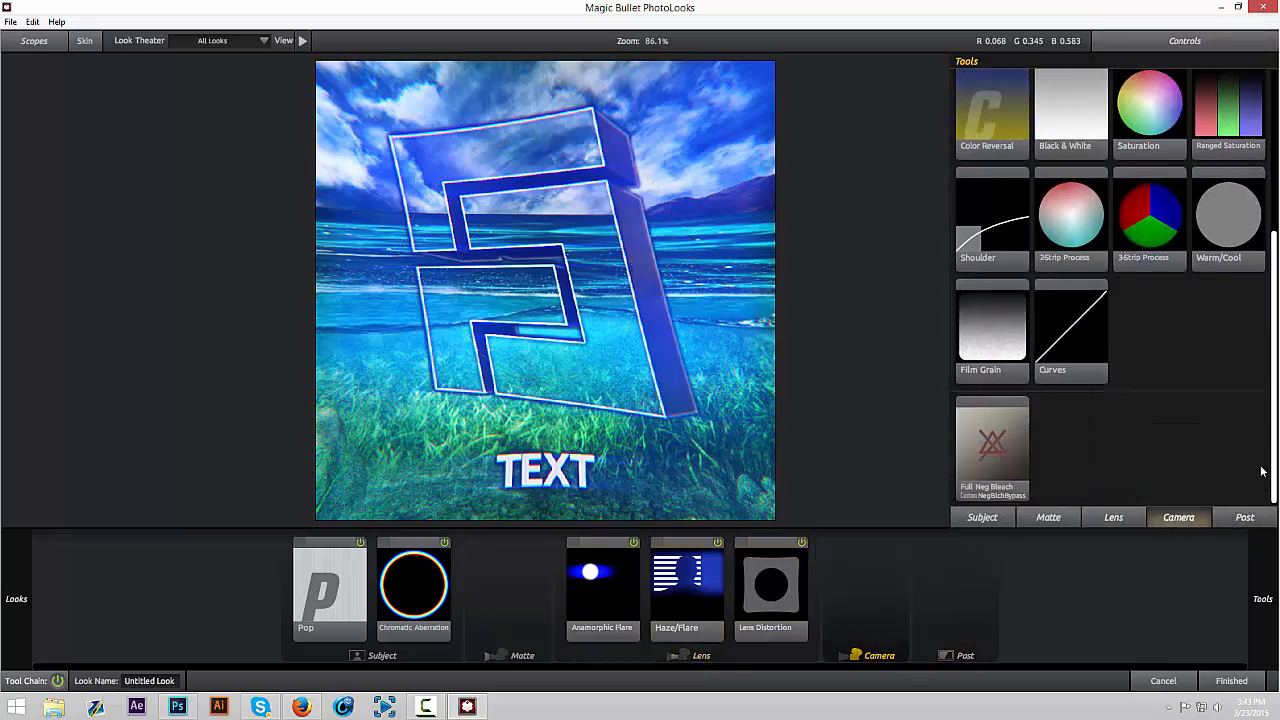
pyautogui.scroll(5, 1261, 471)
pyautogui.click(1240, 517)
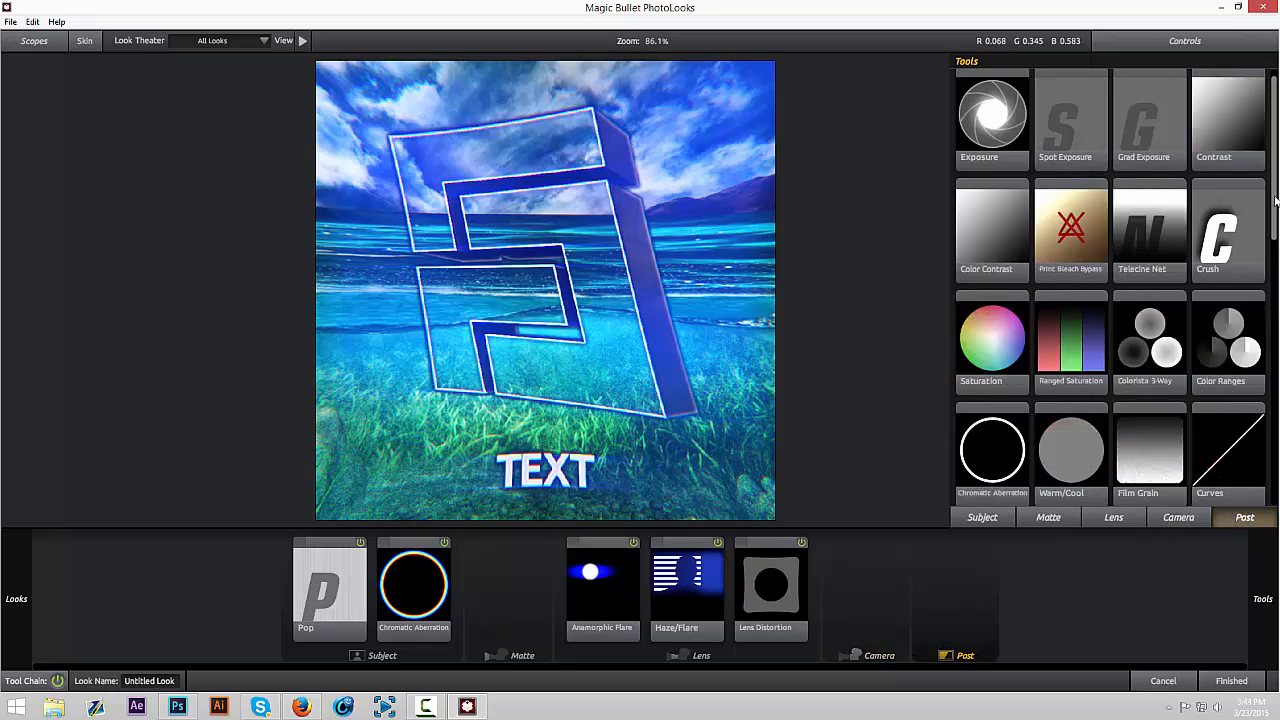
pyautogui.scroll(-1, 1201, 505)
pyautogui.moveTo(1276, 235); pyautogui.dragTo(1279, 153)
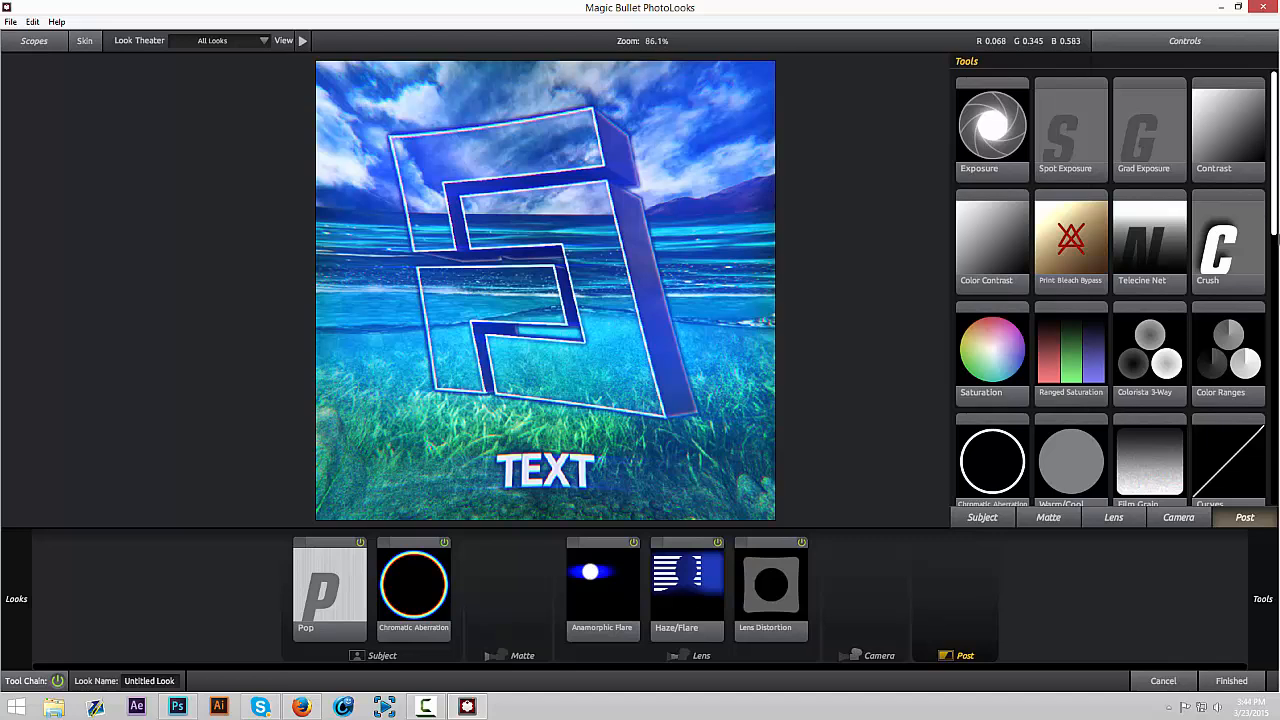
pyautogui.scroll(-3, 1265, 284)
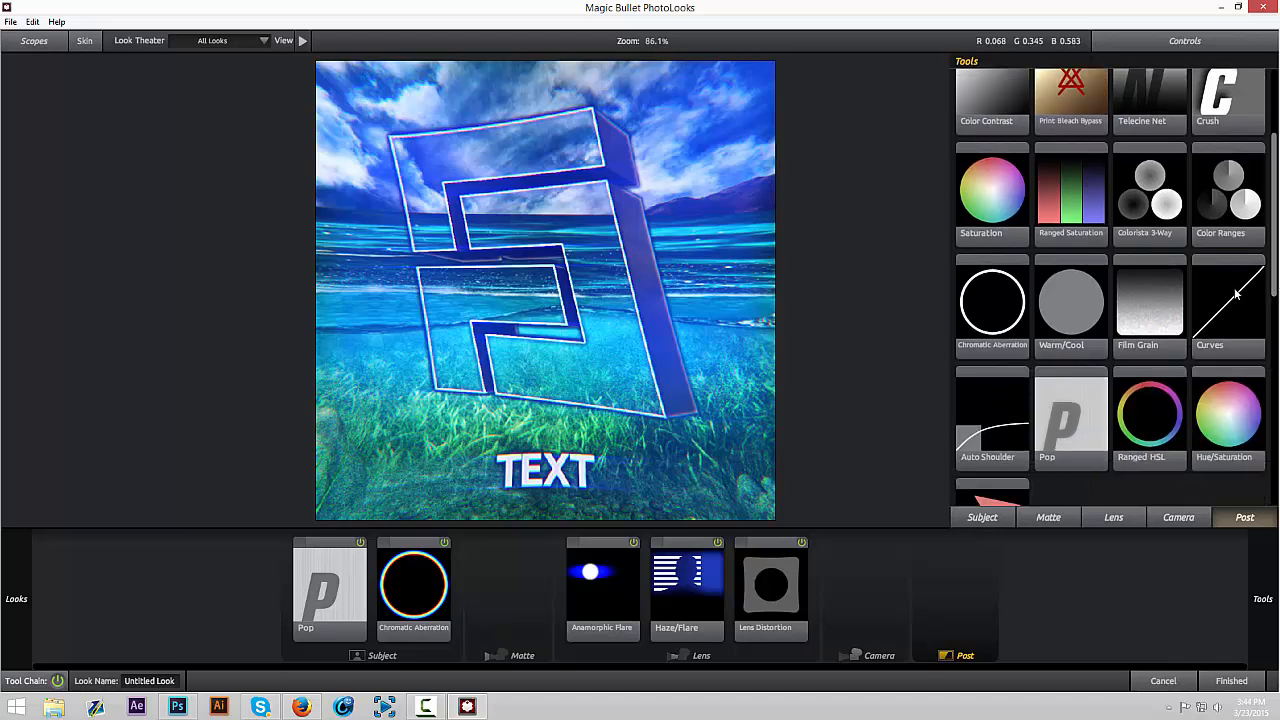
pyautogui.moveTo(1236, 293); pyautogui.dragTo(962, 590)
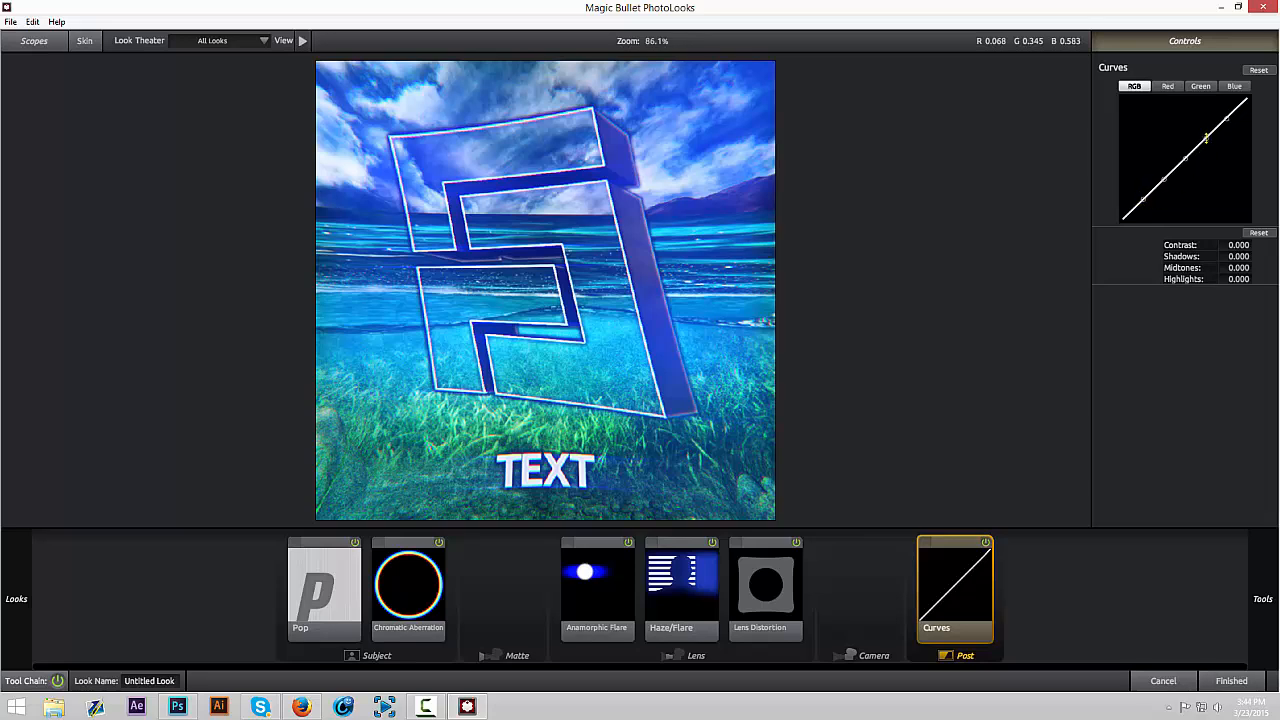
# Bend the RGB curve into an S-shape with raised highlights and lowered shadows, and compare the image with Curves off and on
pyautogui.moveTo(1206, 138); pyautogui.dragTo(1206, 121)
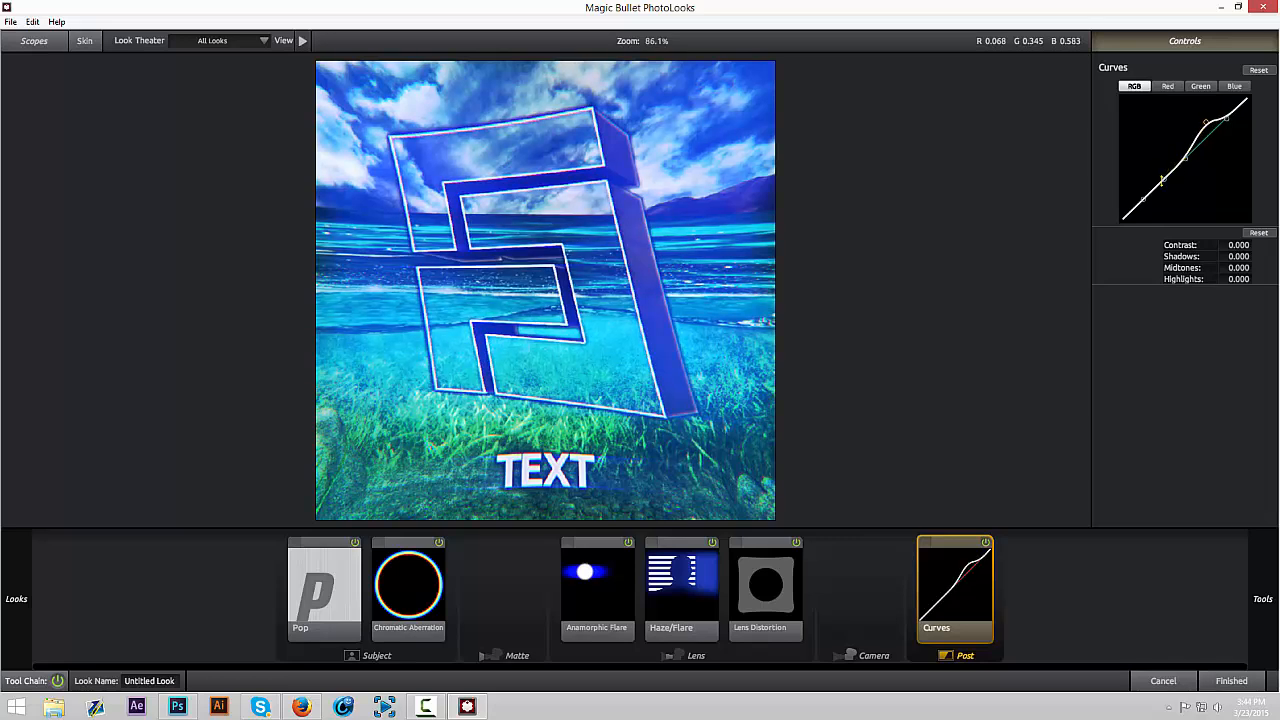
pyautogui.moveTo(1165, 177); pyautogui.dragTo(1164, 190)
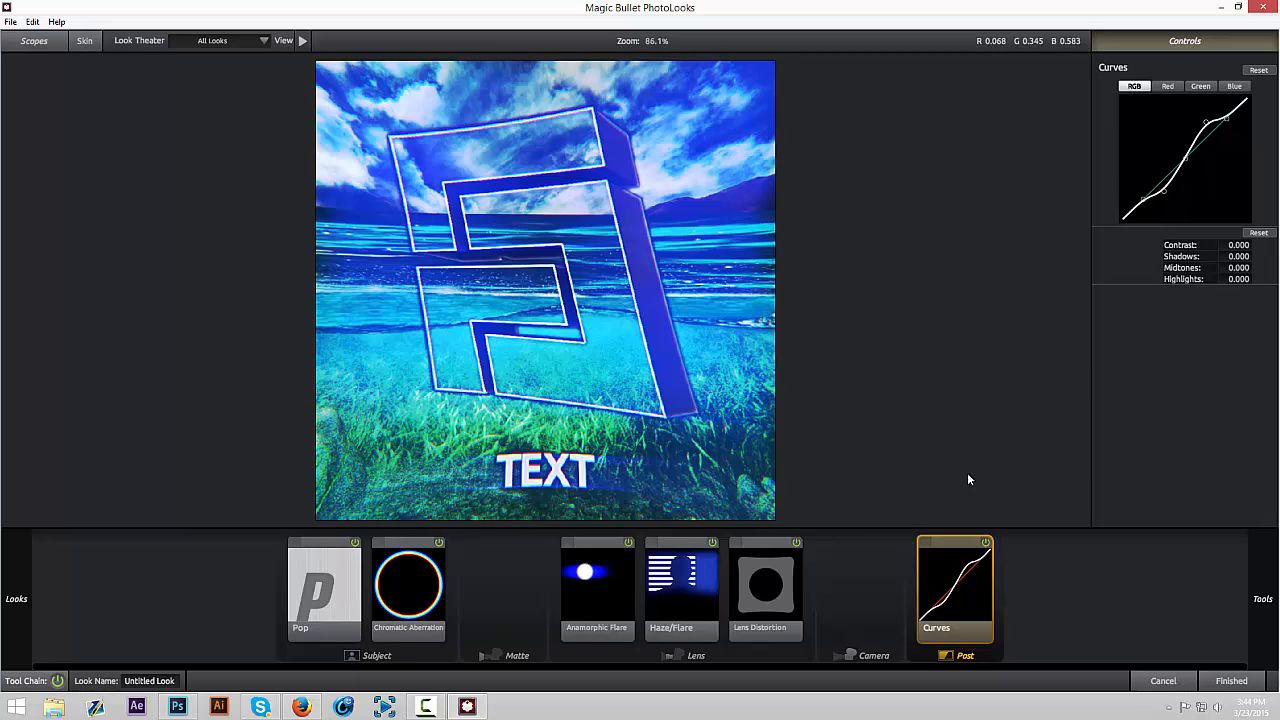
pyautogui.click(986, 544)
pyautogui.click(986, 544)
pyautogui.click(986, 544)
pyautogui.click(986, 544)
# Compare the image with the whole tool chain off and on, and apply the finished look to the Photoshop document
pyautogui.click(58, 681)
pyautogui.click(58, 681)
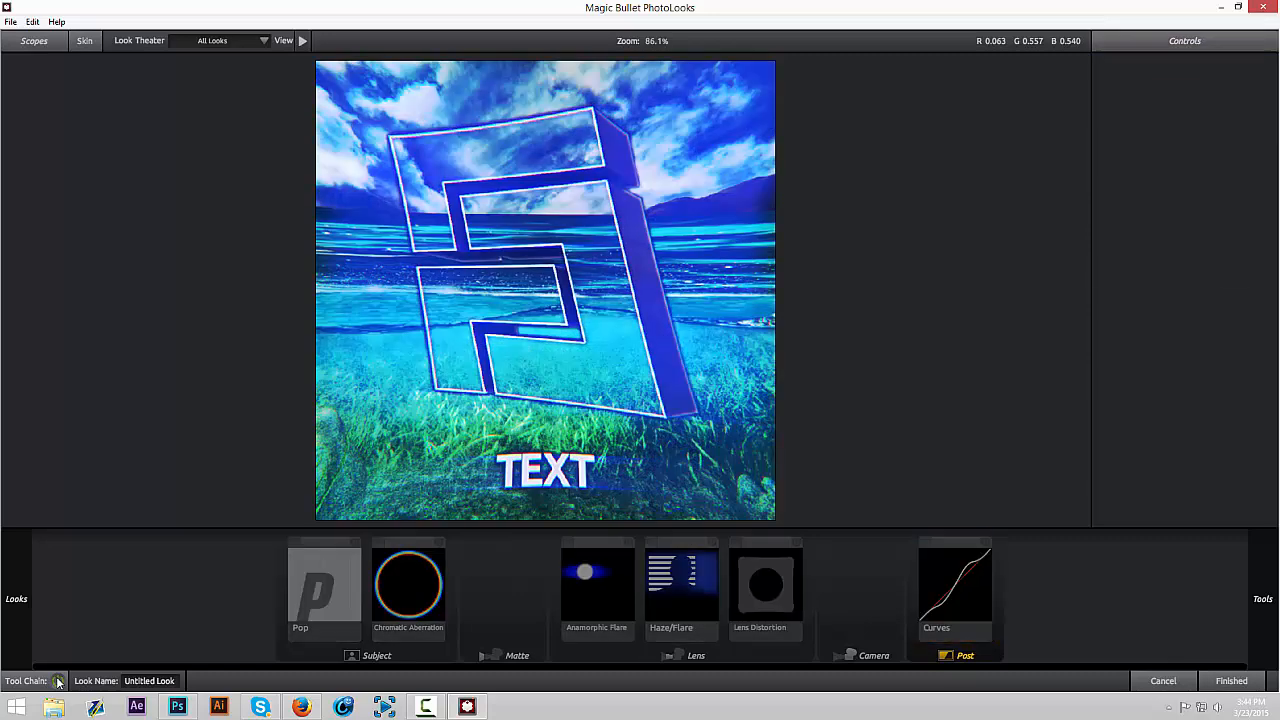
pyautogui.click(58, 681)
pyautogui.click(58, 681)
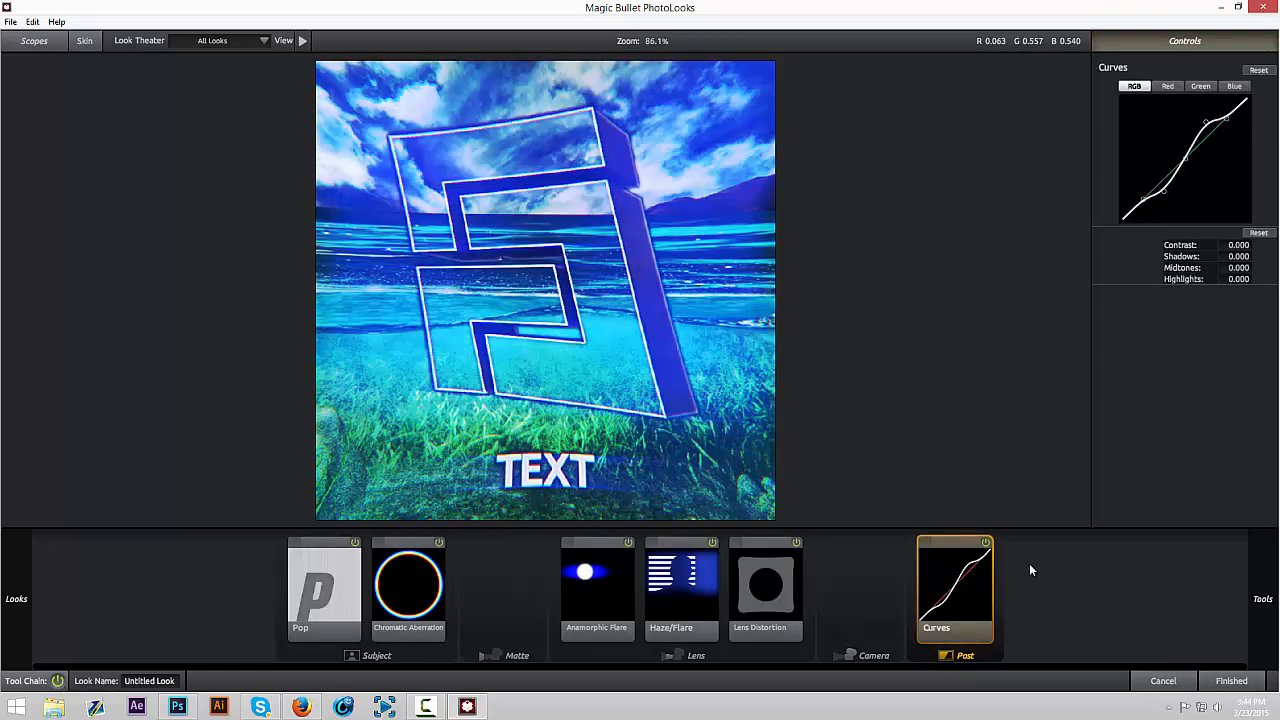
pyautogui.click(1231, 681)
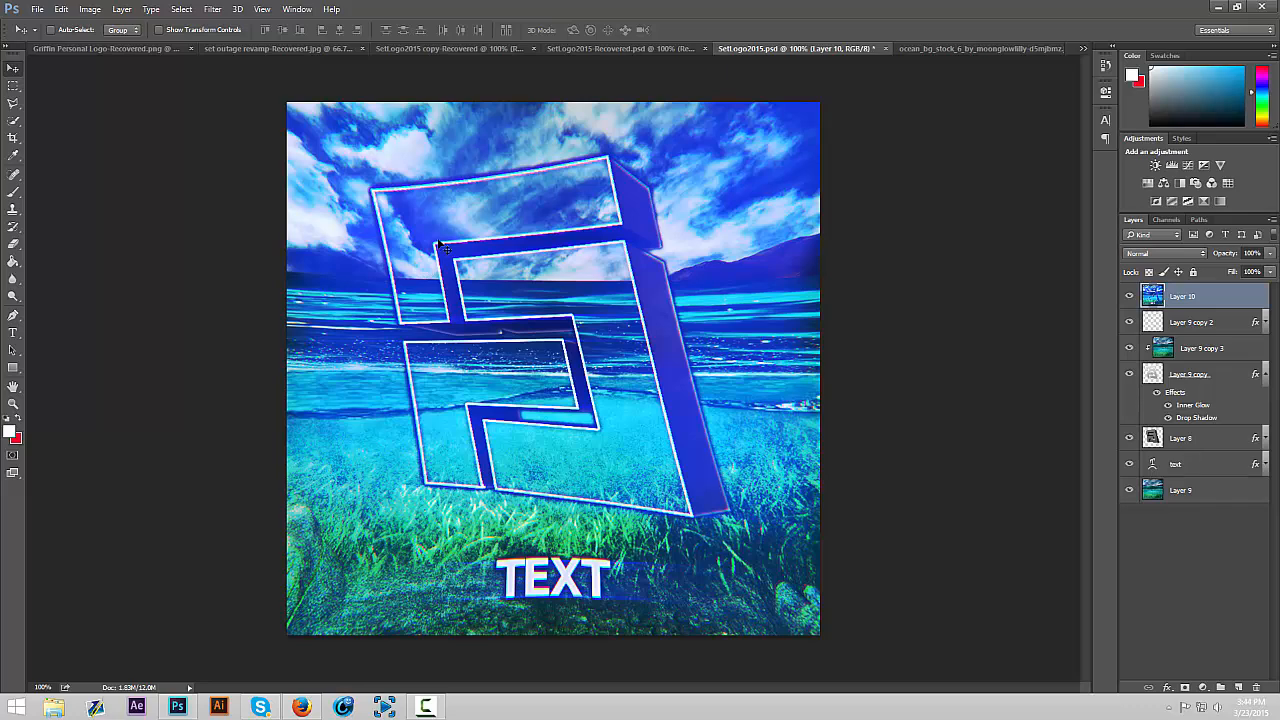
# Compare the avatar with Layer 10 hidden and shown, keeping the layer in its original position
pyautogui.moveTo(568, 228)
pyautogui.mouseDown()
pyautogui.moveTo(572, 238)
pyautogui.moveTo(572, 221)
pyautogui.mouseUp()
pyautogui.hotkey('ctrl', 'z')
pyautogui.click(1130, 297)
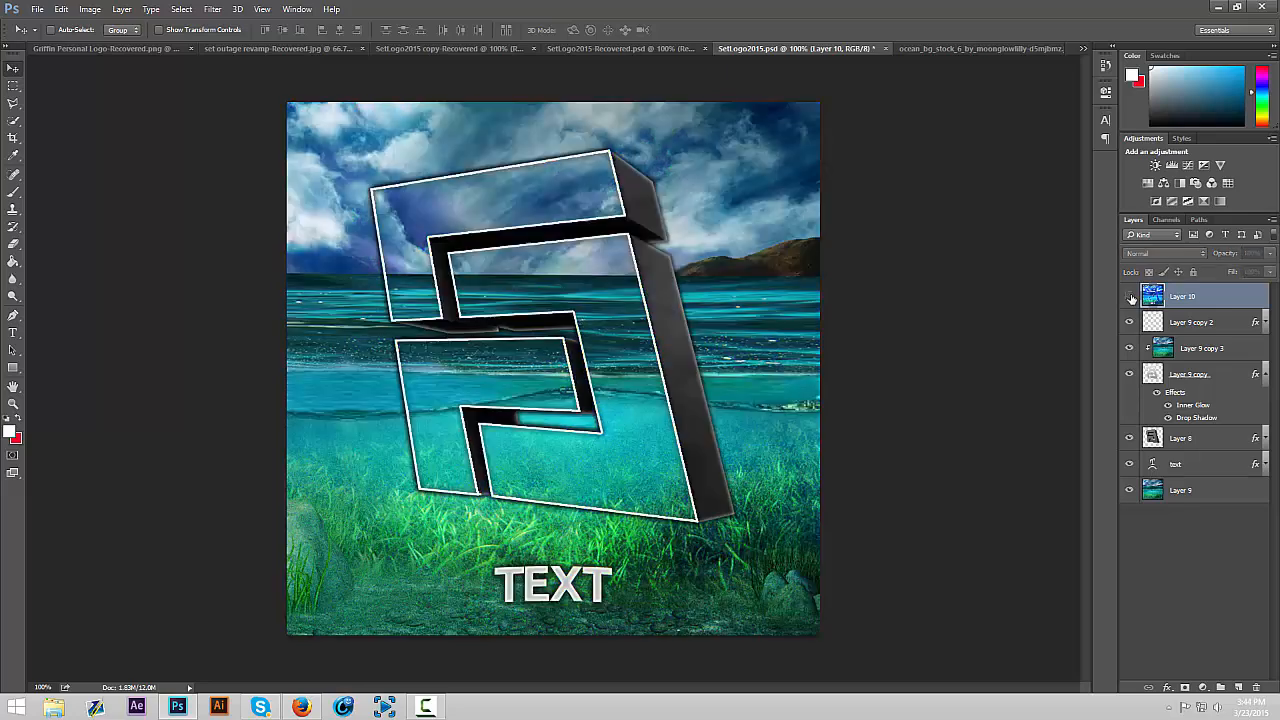
pyautogui.click(1130, 297)
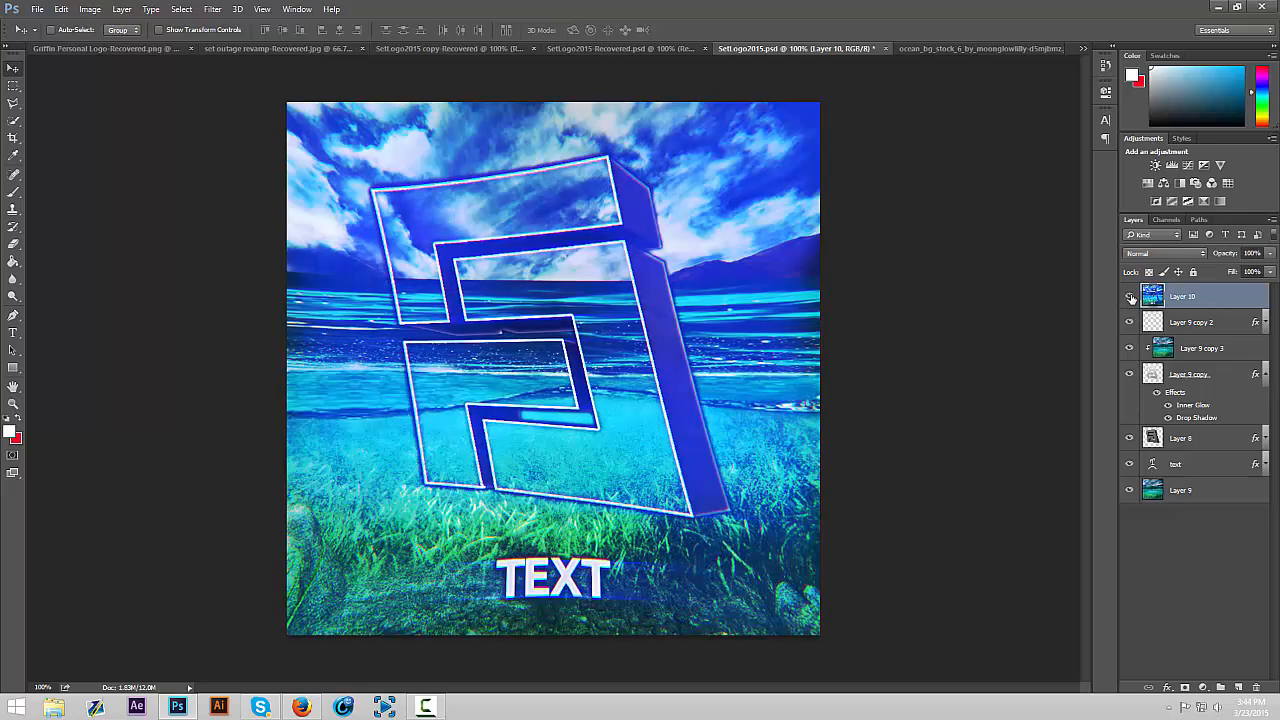